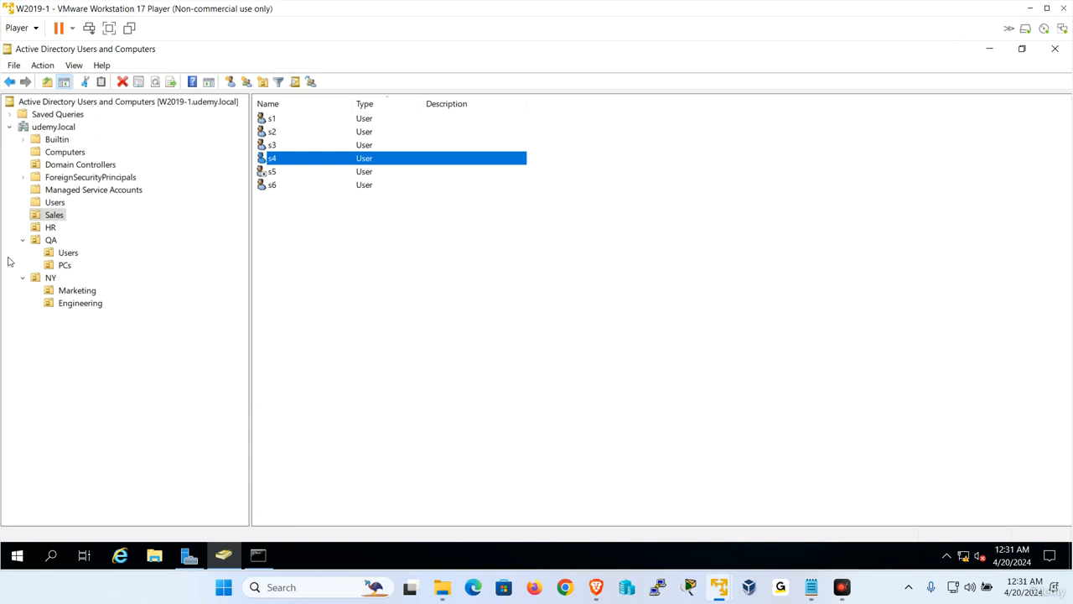
Step: Start a new user in the HR organizational unit with first name h1 and logon name h1
left_click(51, 228)
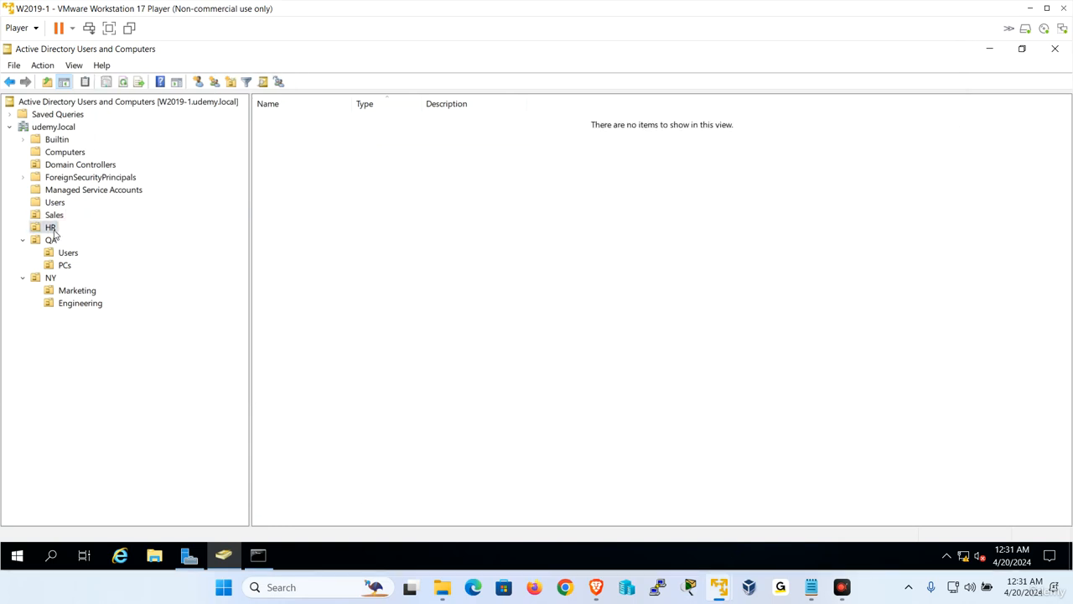
left_click(198, 81)
type("h1")
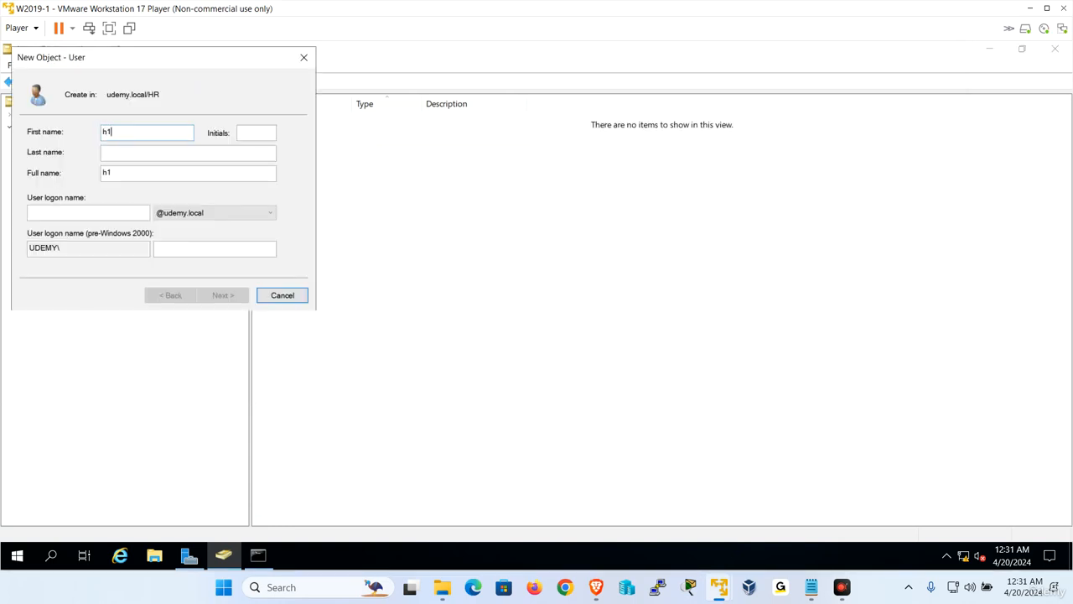
type("h1")
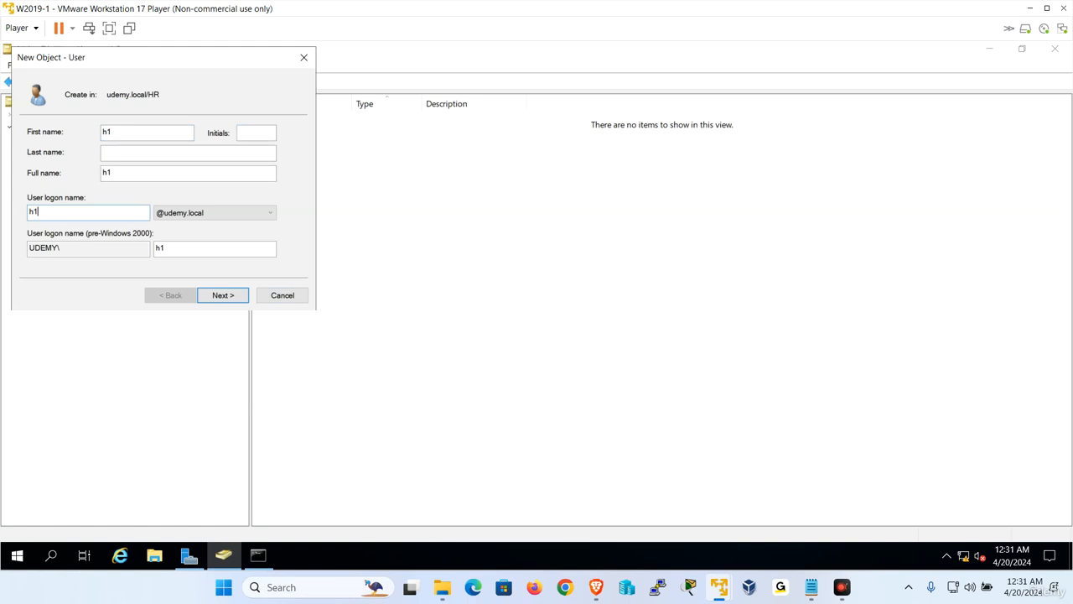
Step: Finish creating the HR user with blank password fields and no required password change at next logon
key("Return")
key("Tab")
key("Tab")
key("Tab")
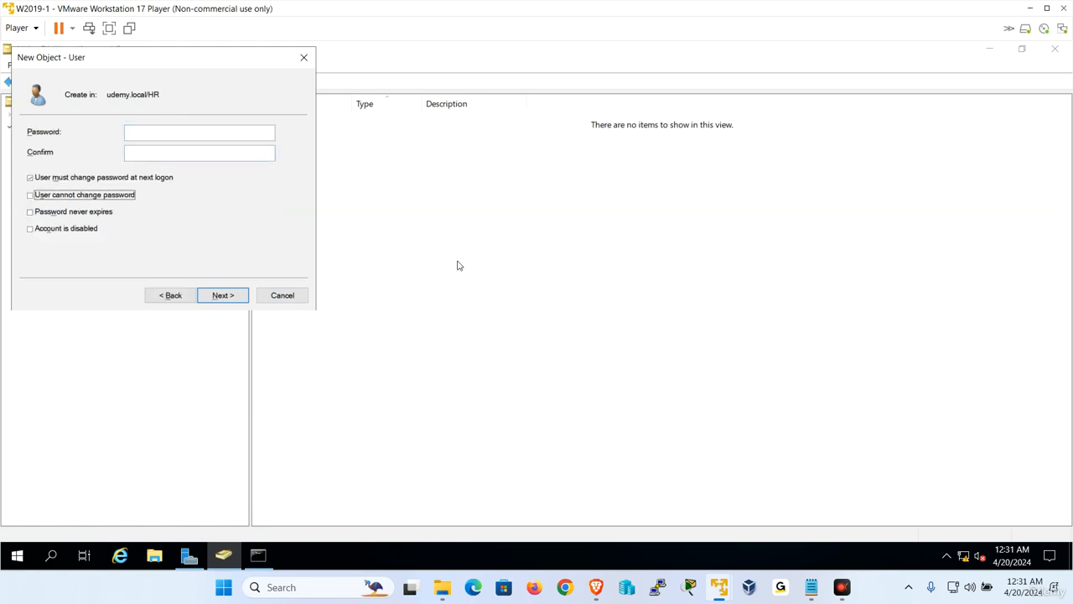
key("shift+Tab")
key("Return")
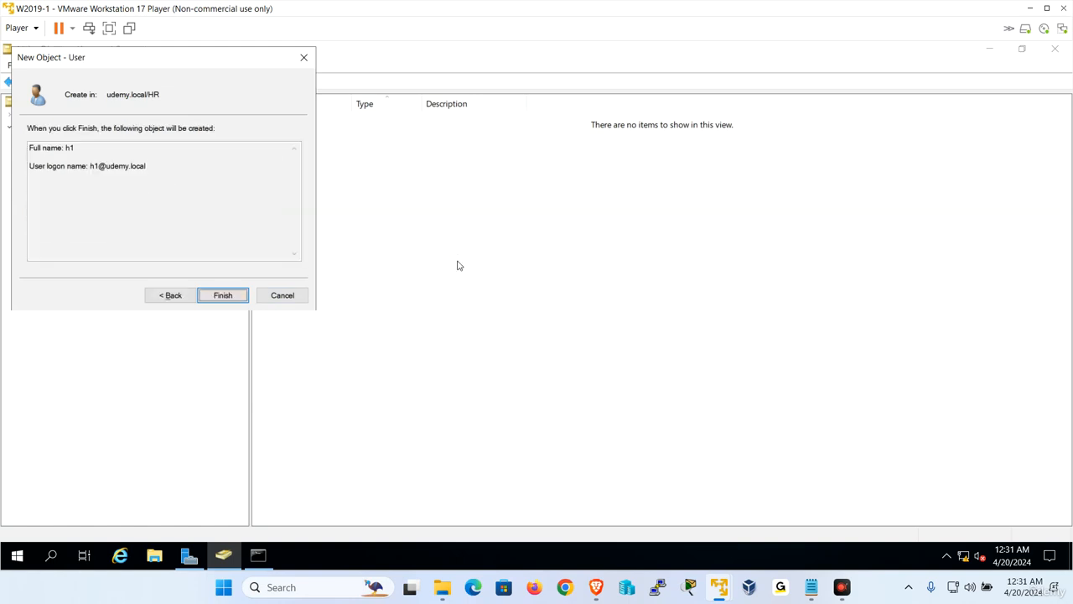
key("Return")
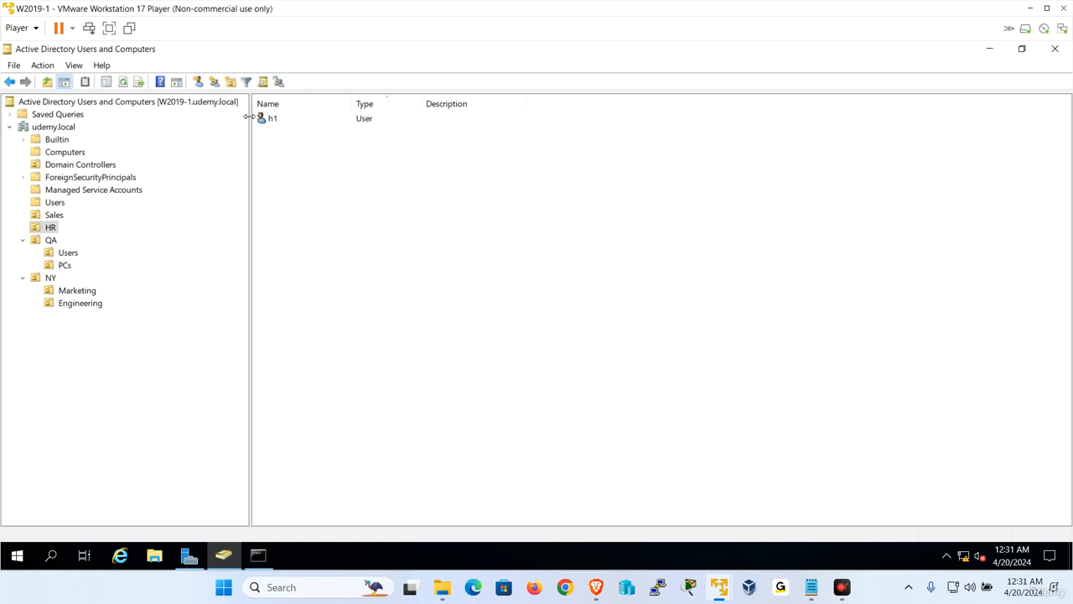
Step: Deny user h1 logon for all of Saturday in the account's logon hours
double_click(273, 118)
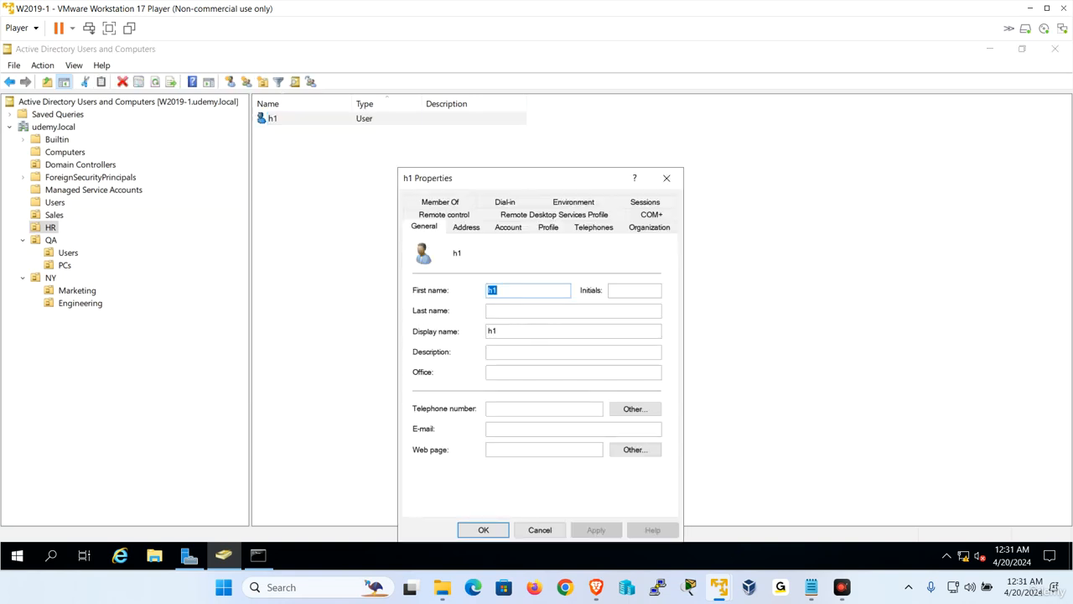
left_click(510, 230)
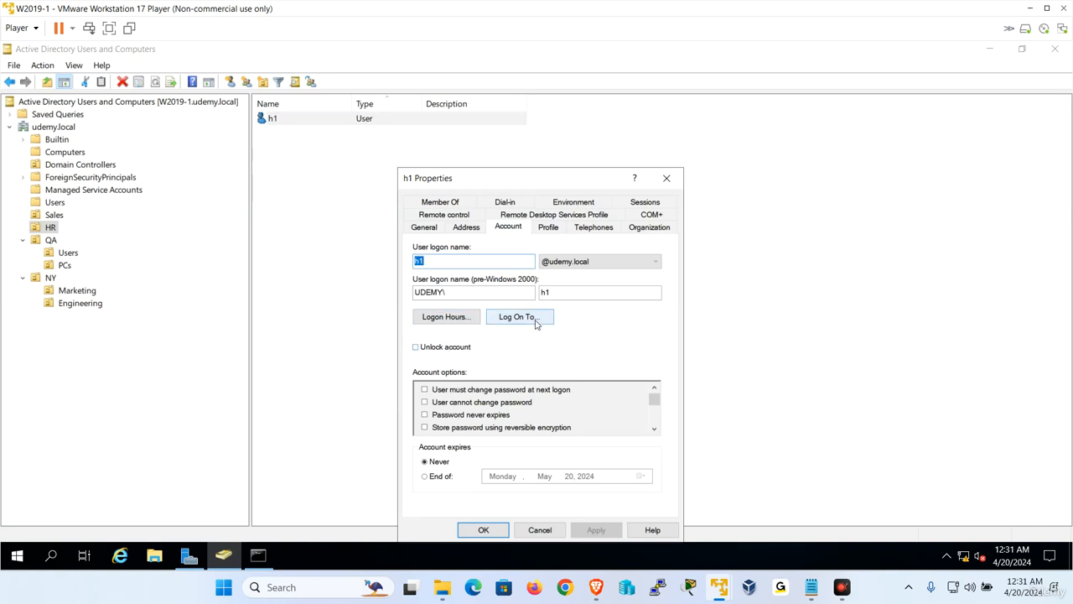
left_click(446, 318)
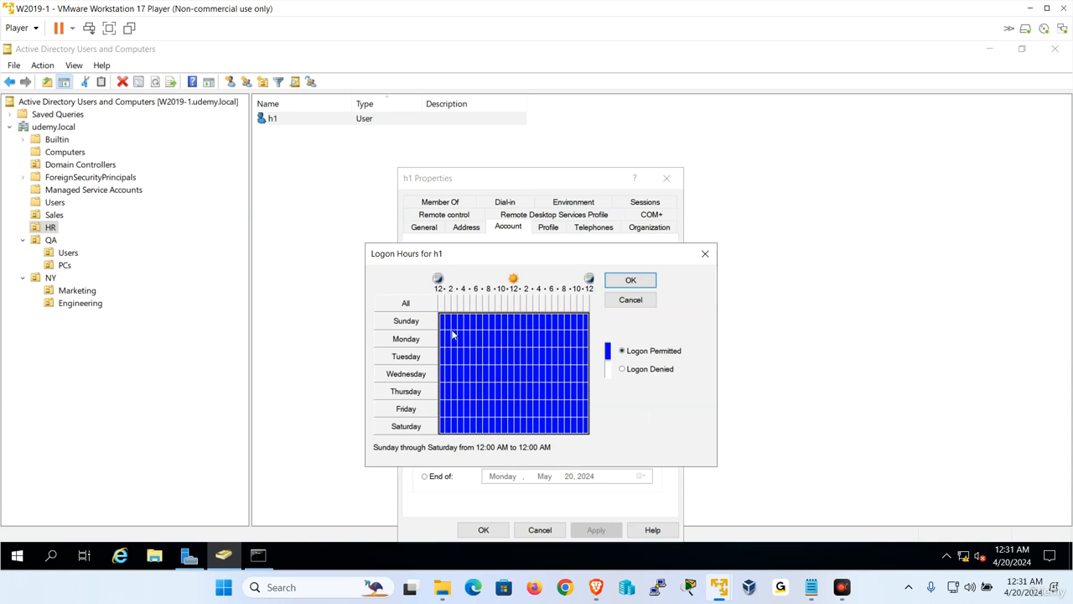
left_click(411, 430)
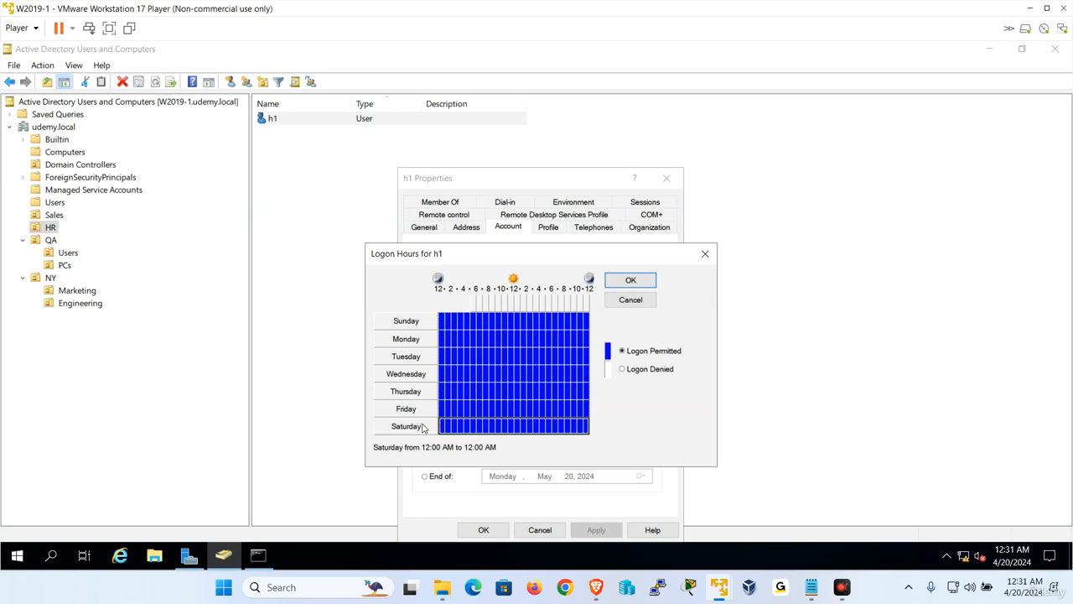
left_click(622, 370)
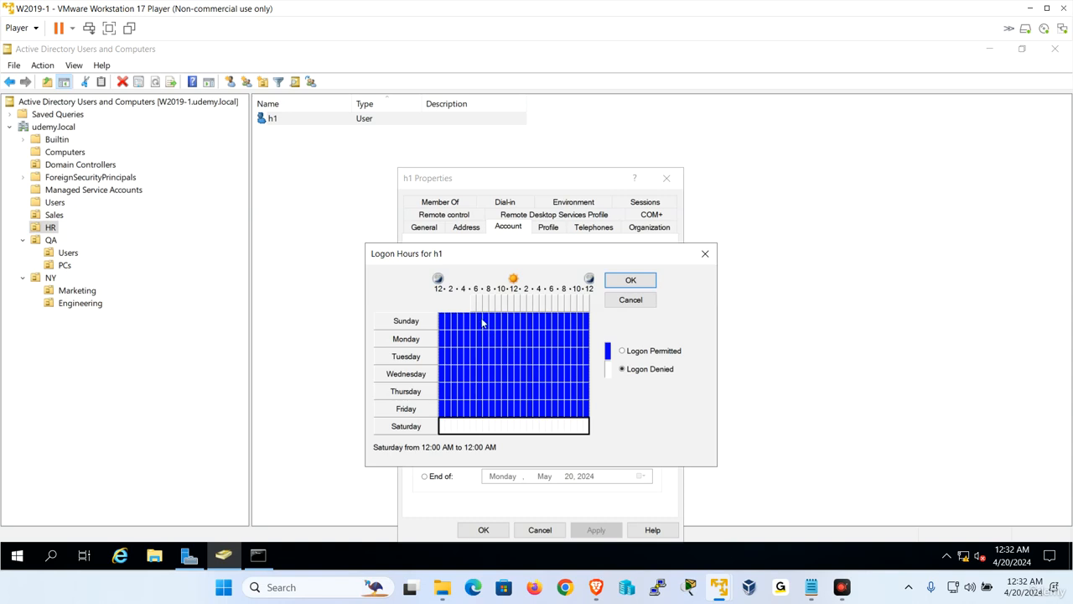
left_click_drag(486, 338, 506, 374)
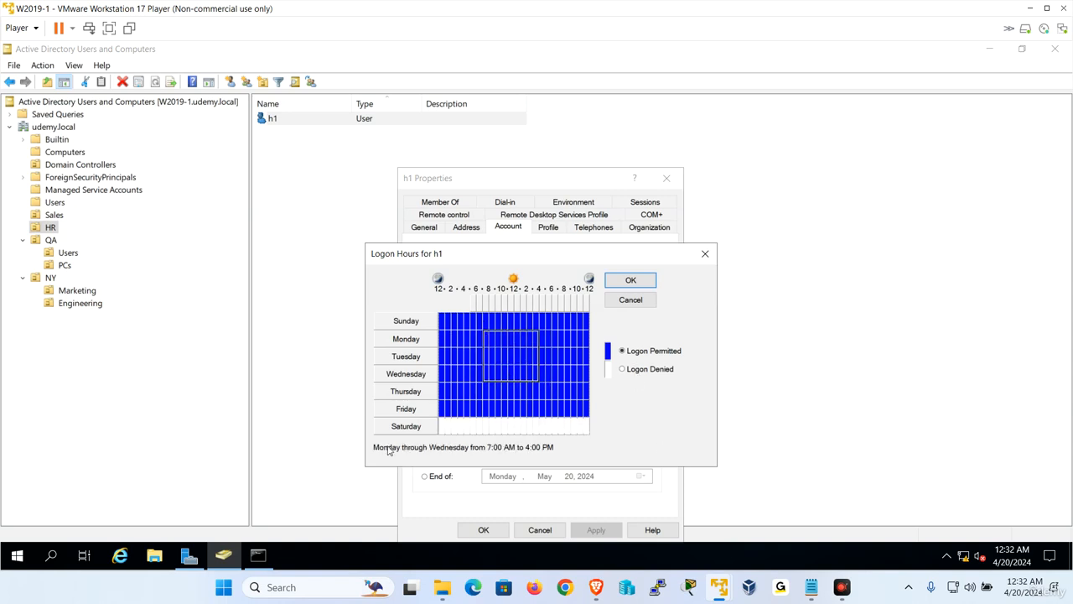
left_click(632, 280)
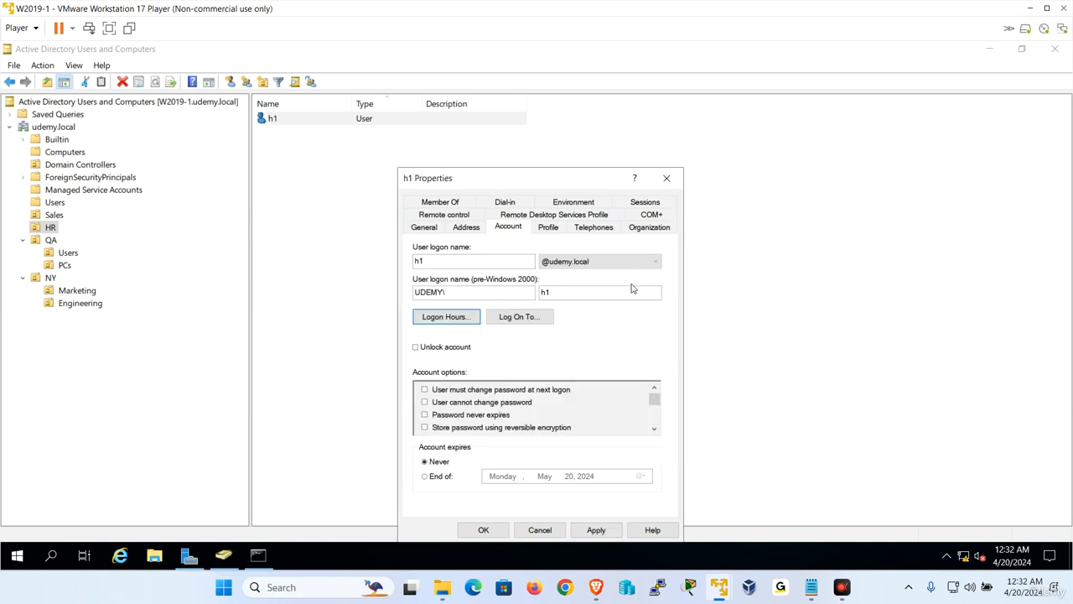
Step: Review h1's logon hours once more and save the user's properties
left_click(444, 385)
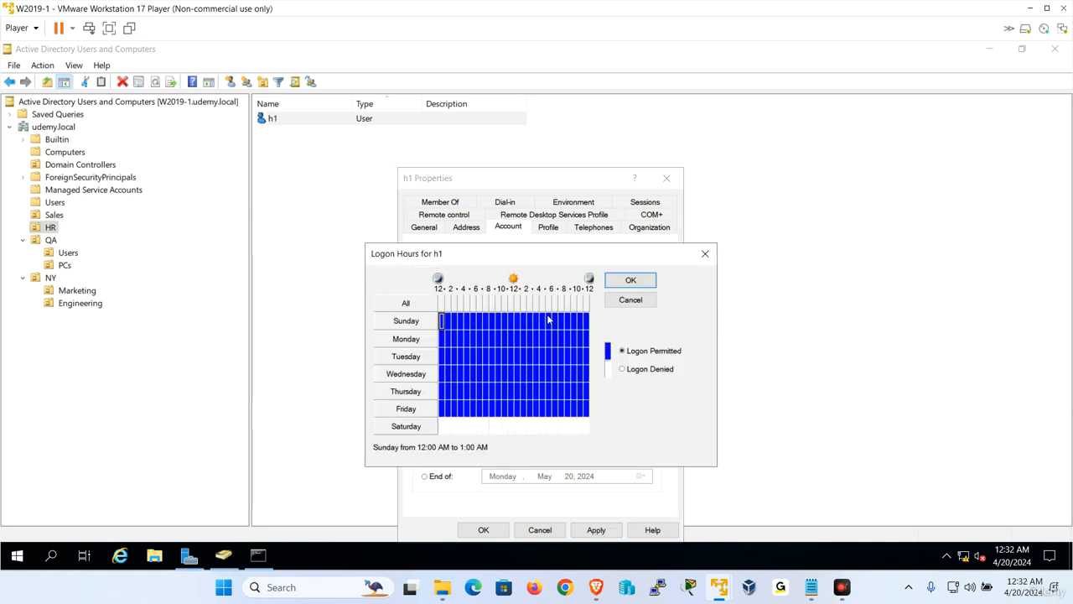
left_click(630, 280)
left_click(484, 529)
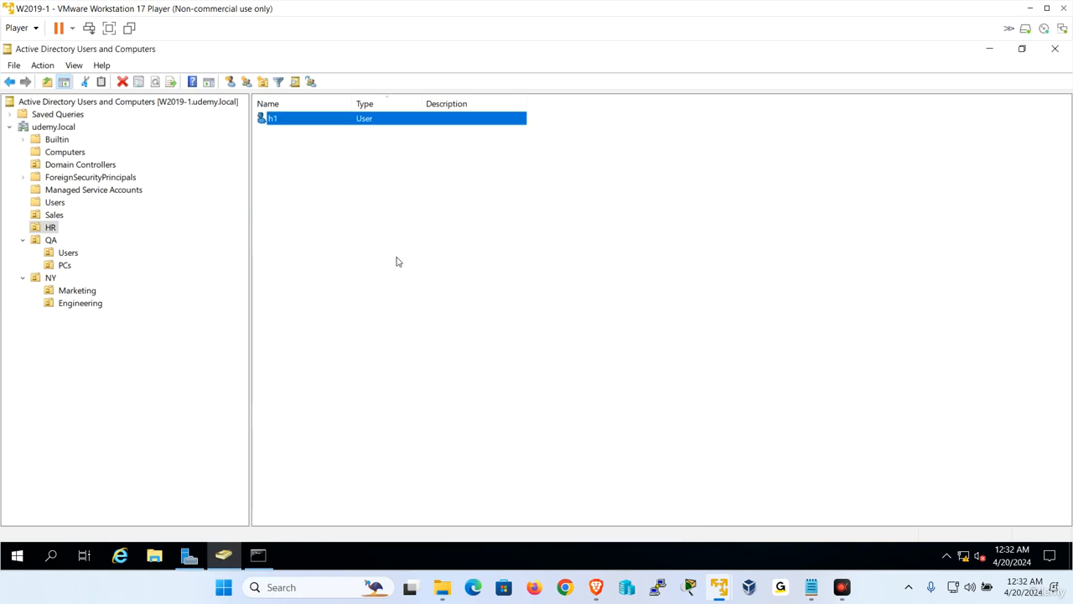
Step: Switch to the W10-1 virtual machine and try to sign in as the domain user with restricted logon hours
mouse_move(720, 591)
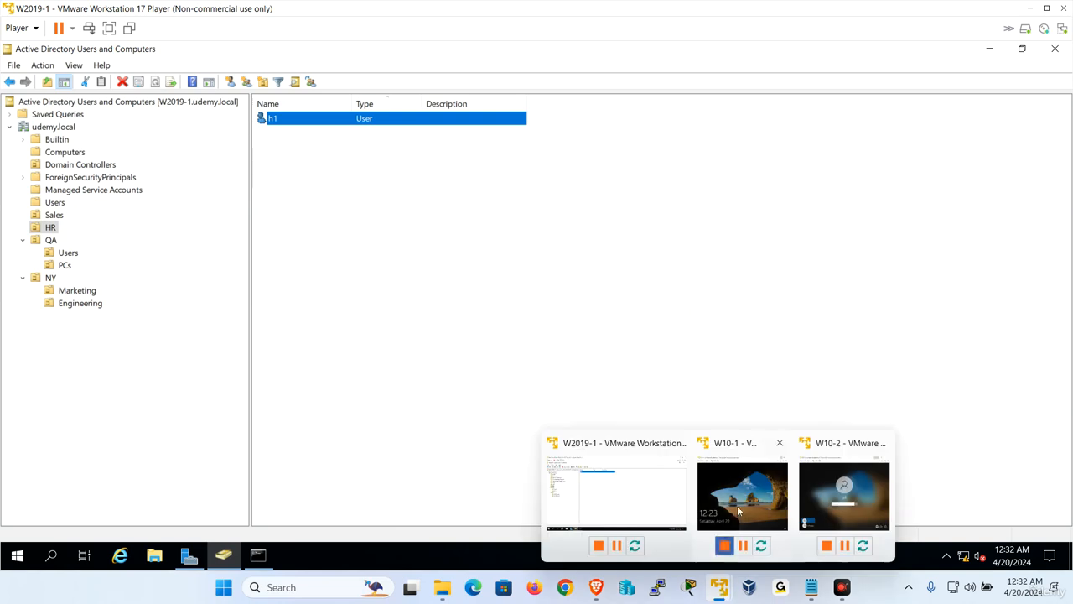
left_click(744, 499)
left_click(70, 81)
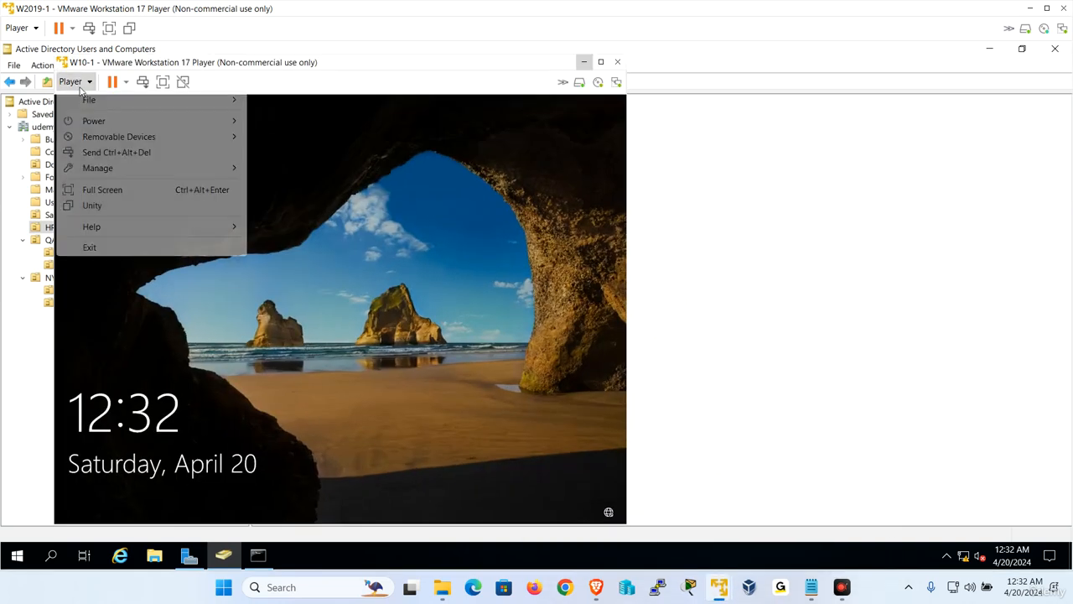
left_click(131, 149)
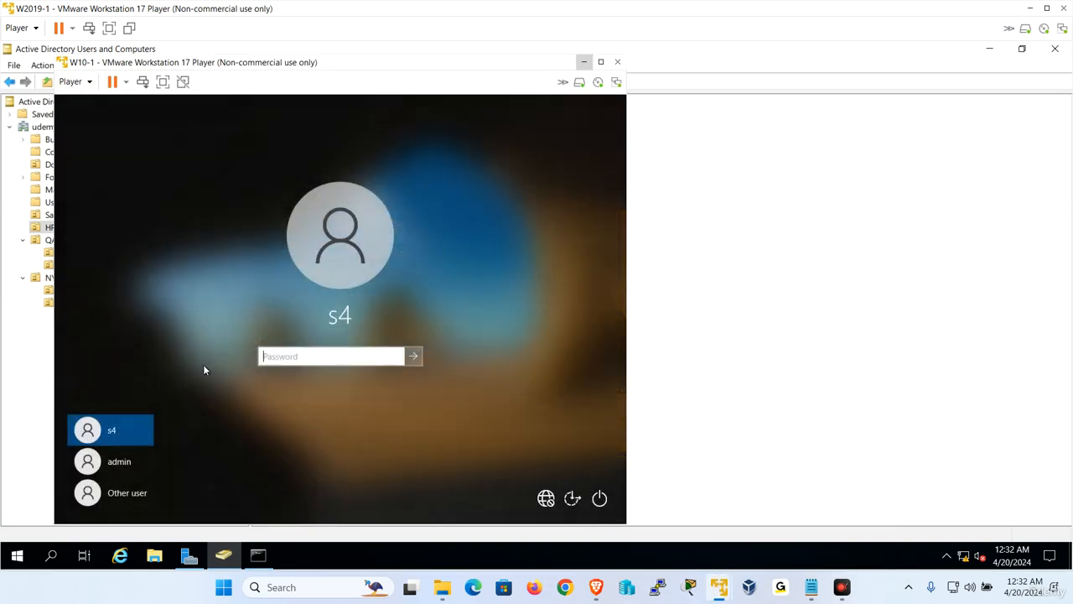
left_click(144, 494)
type("s4")
key("Return")
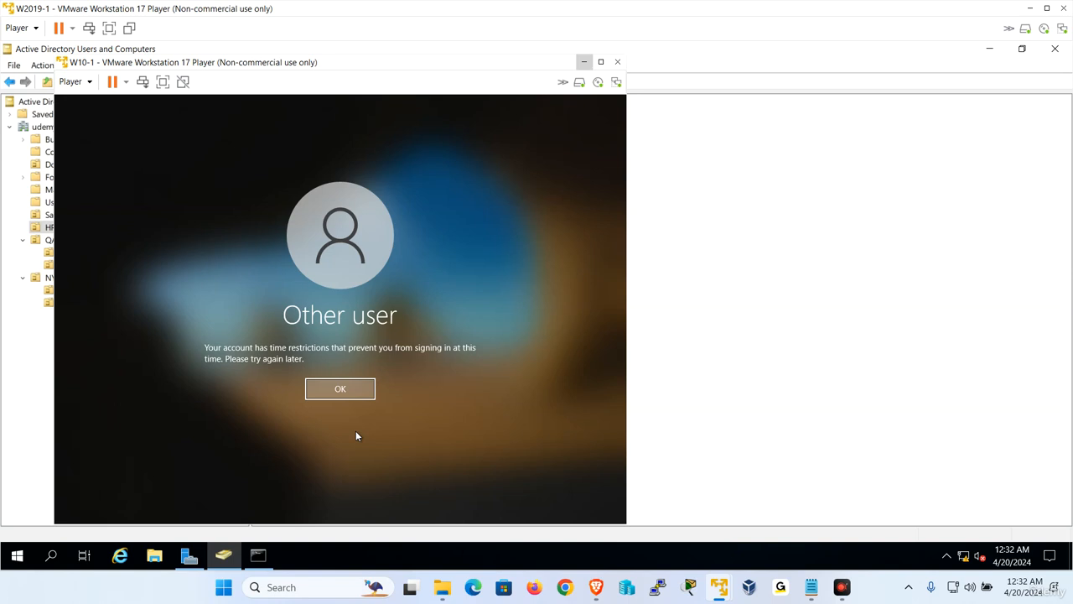
Step: Return to the W2019-1 server and open Group Policy Management from Server Manager
left_click(730, 349)
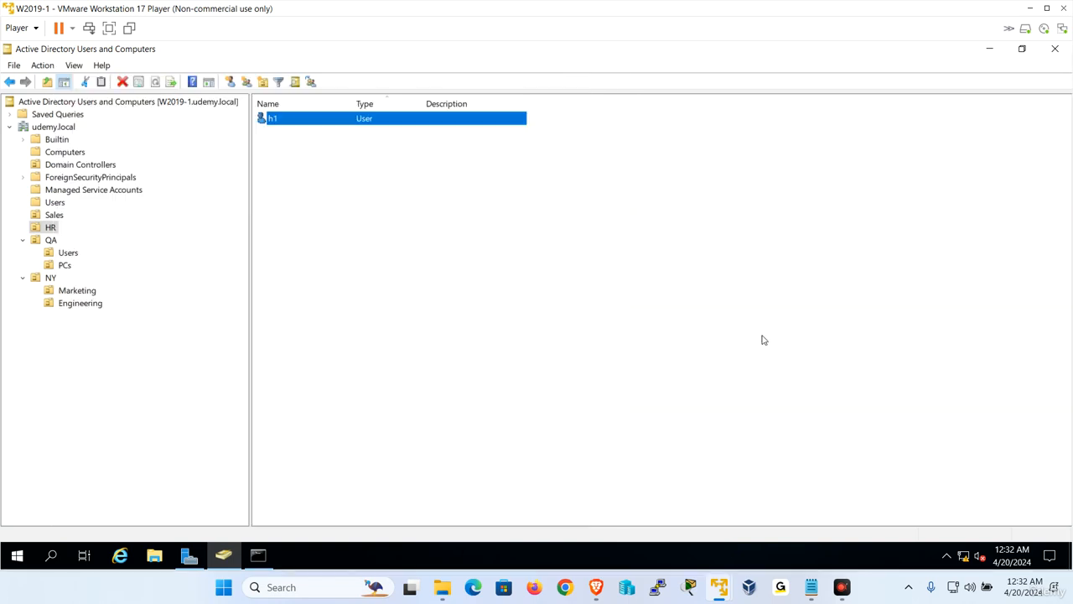
left_click(191, 555)
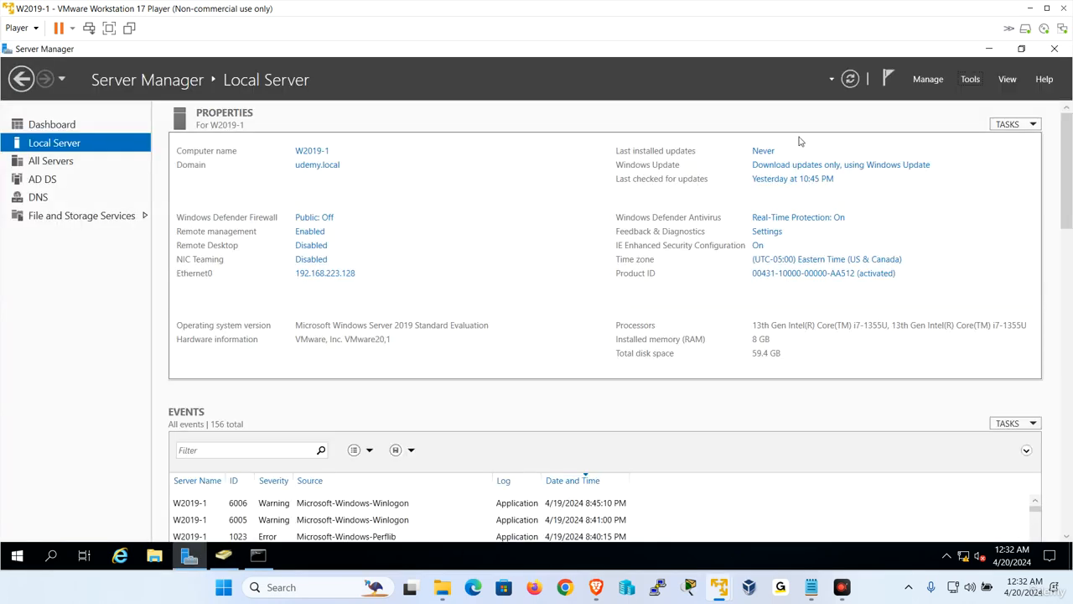
left_click(976, 83)
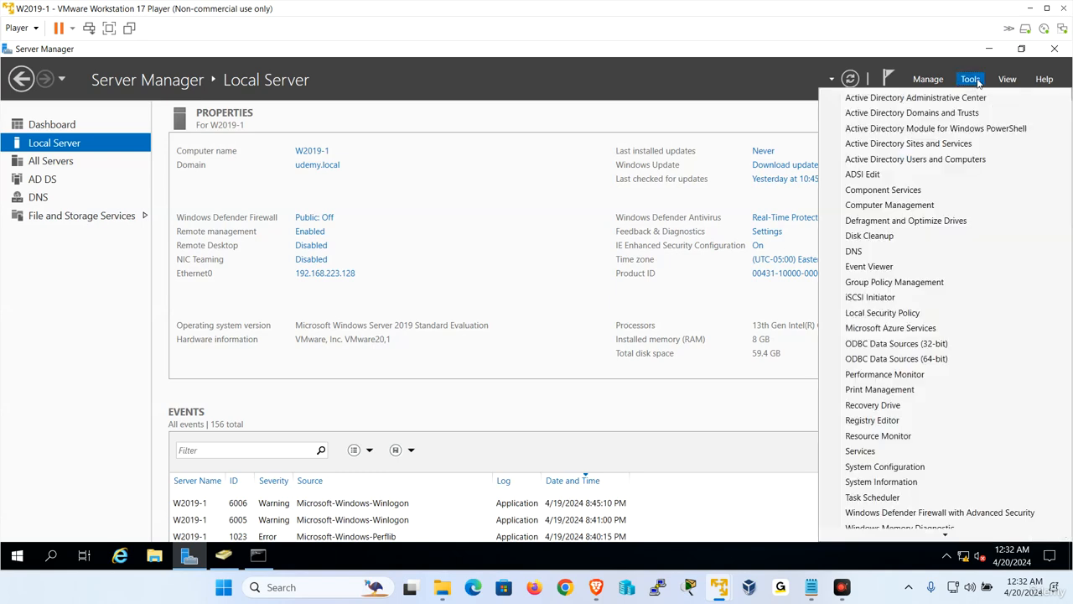
left_click(905, 283)
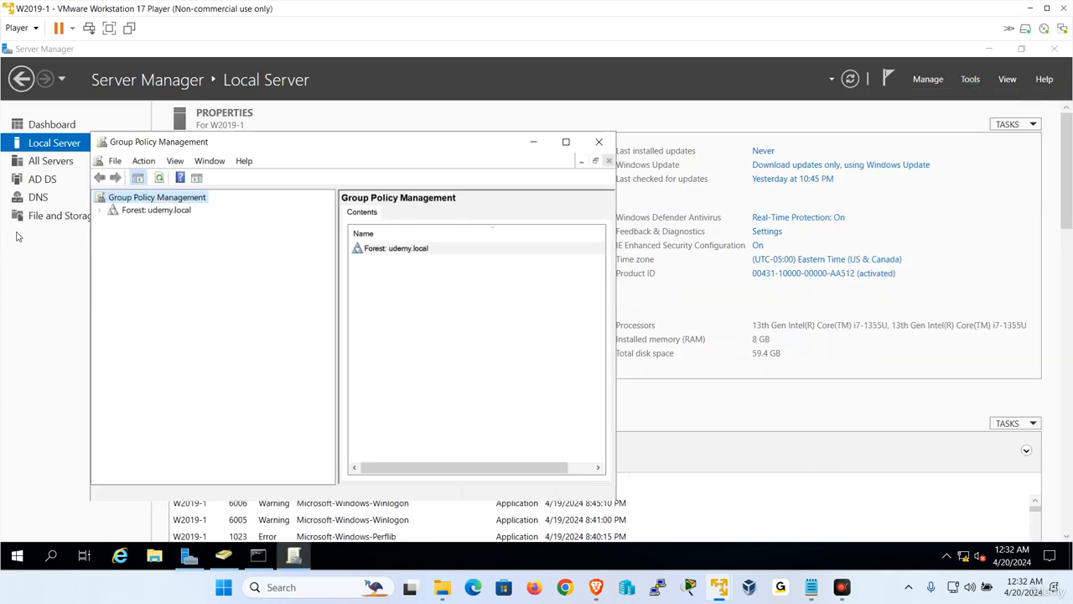
Step: Open the Default Domain Policy of the udemy.local domain for editing
left_click(100, 210)
left_click(113, 223)
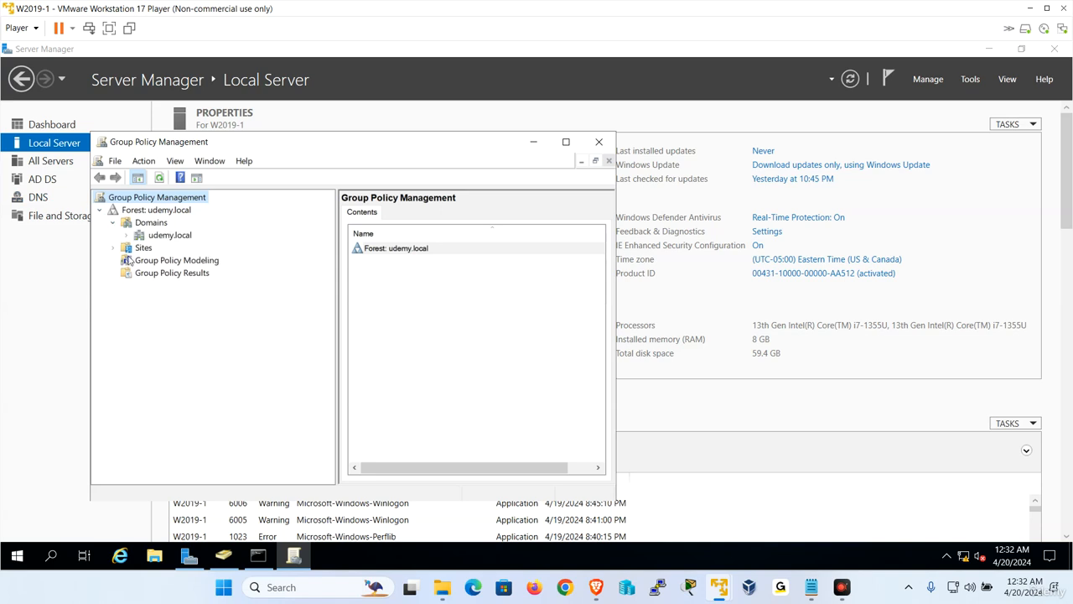
left_click(126, 235)
right_click(210, 248)
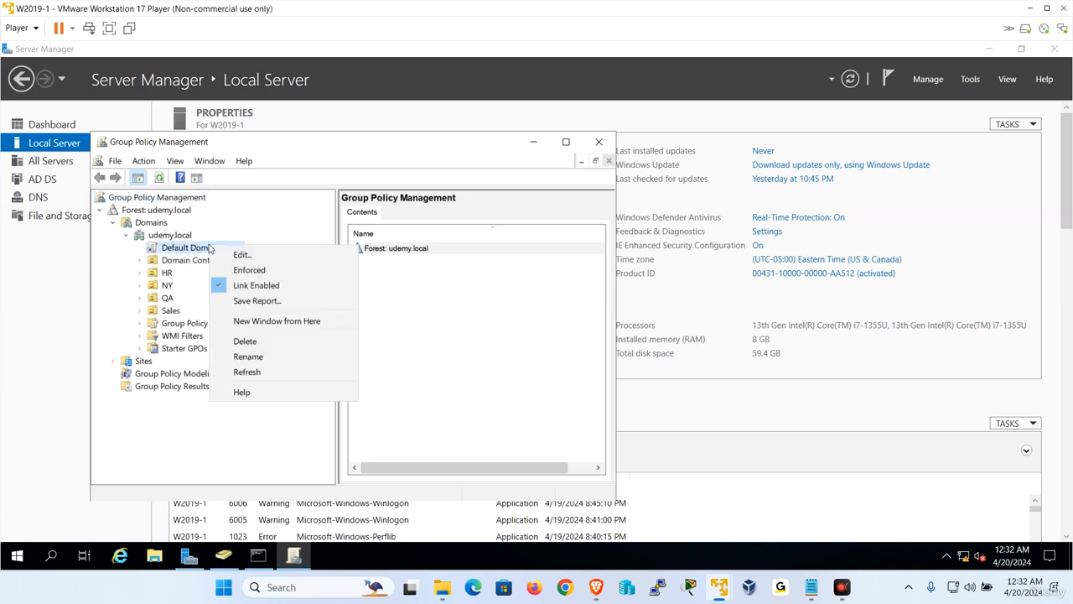
left_click(241, 256)
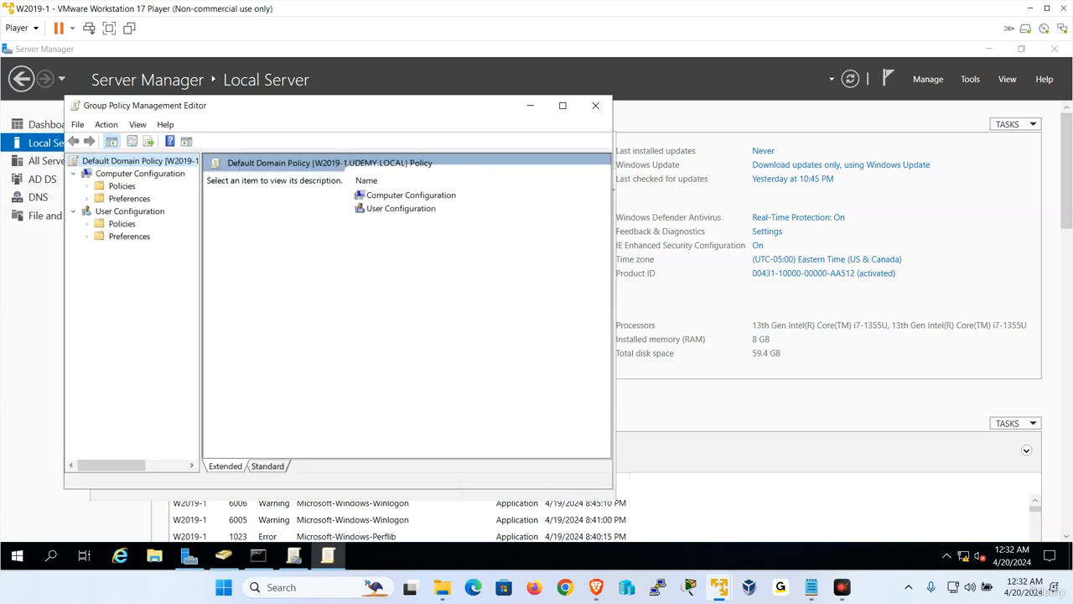
Step: Show the Security Options under Local Policies in the computer configuration's Windows security settings, widening the policy tree for readability
left_click(87, 186)
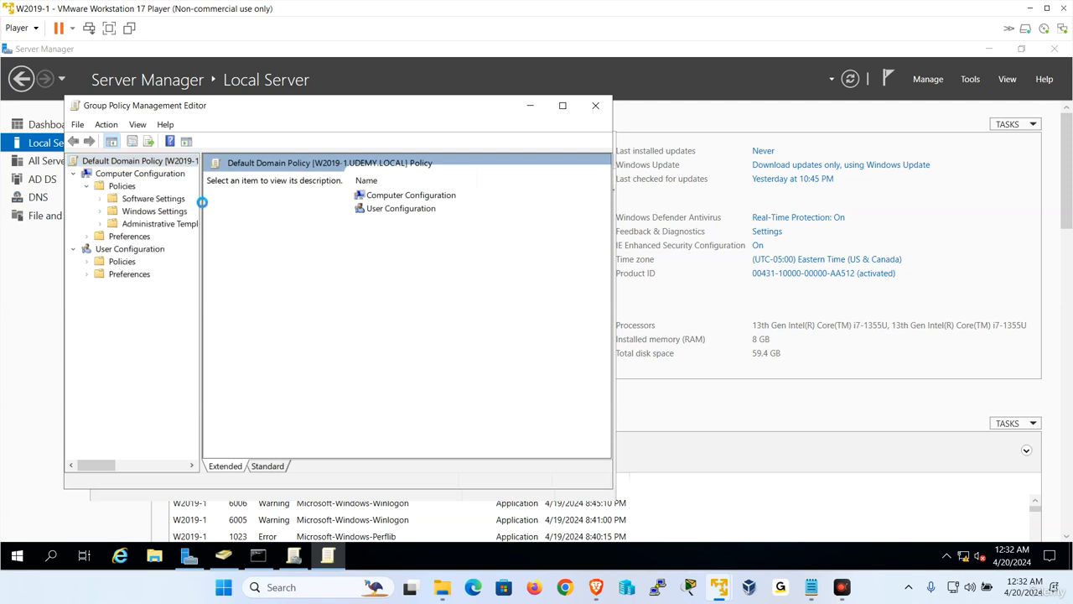
left_click_drag(203, 202, 318, 210)
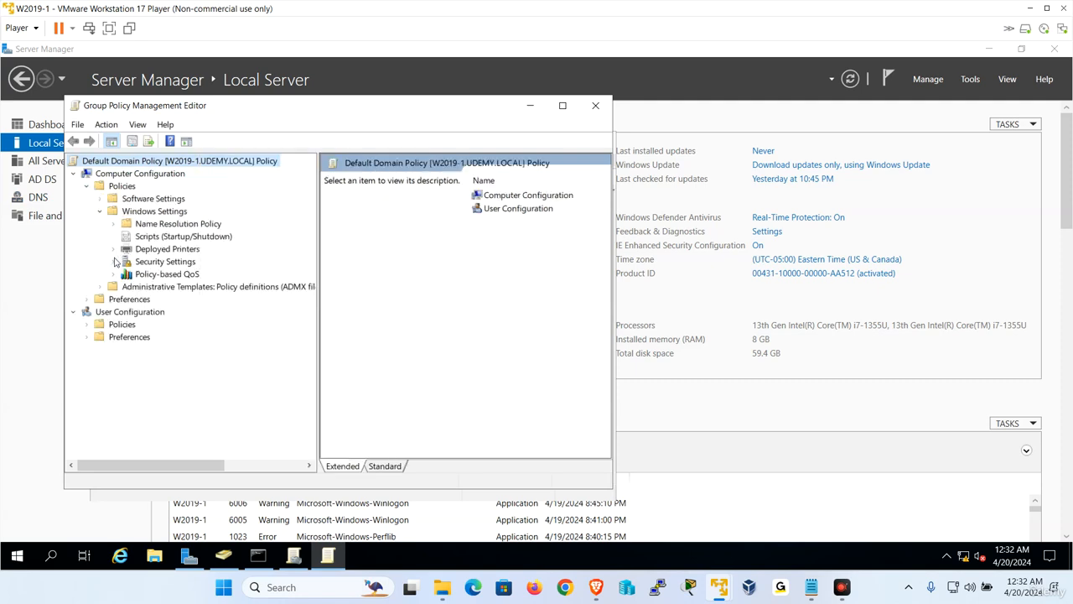
left_click(114, 262)
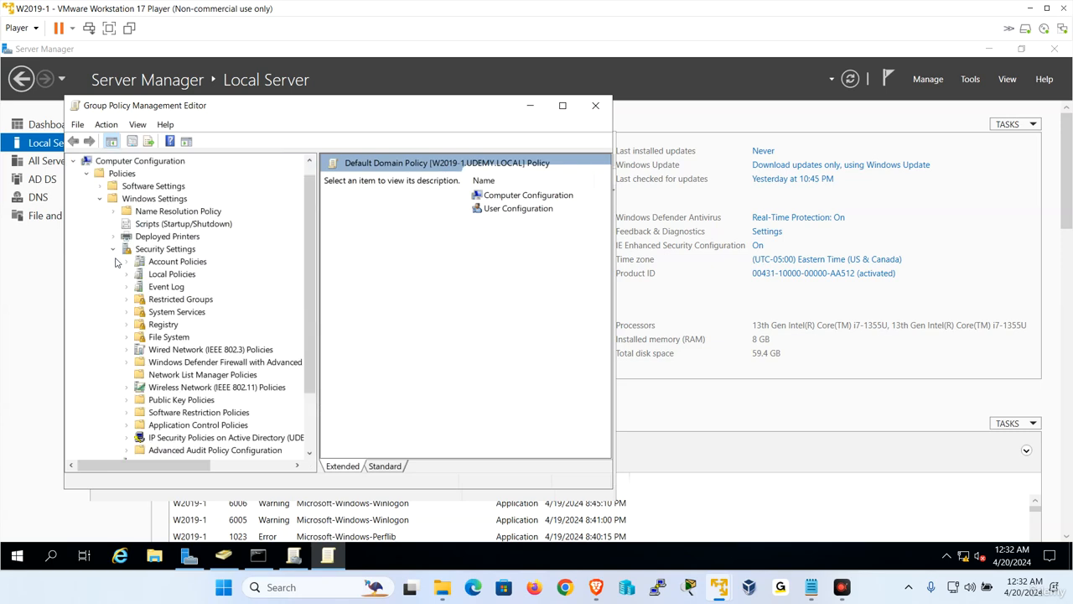
left_click(128, 274)
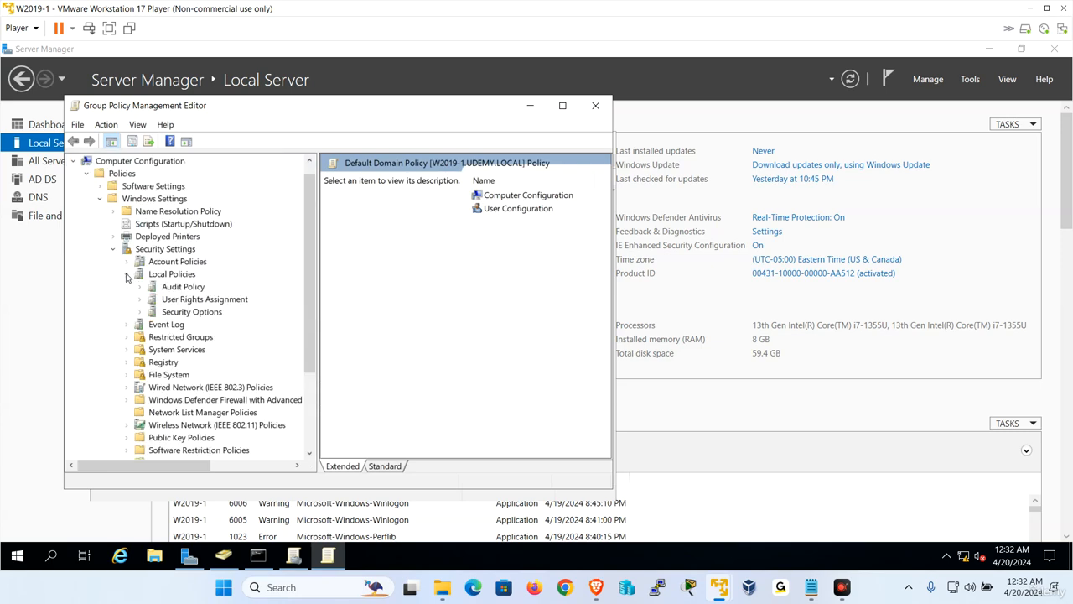
left_click(203, 312)
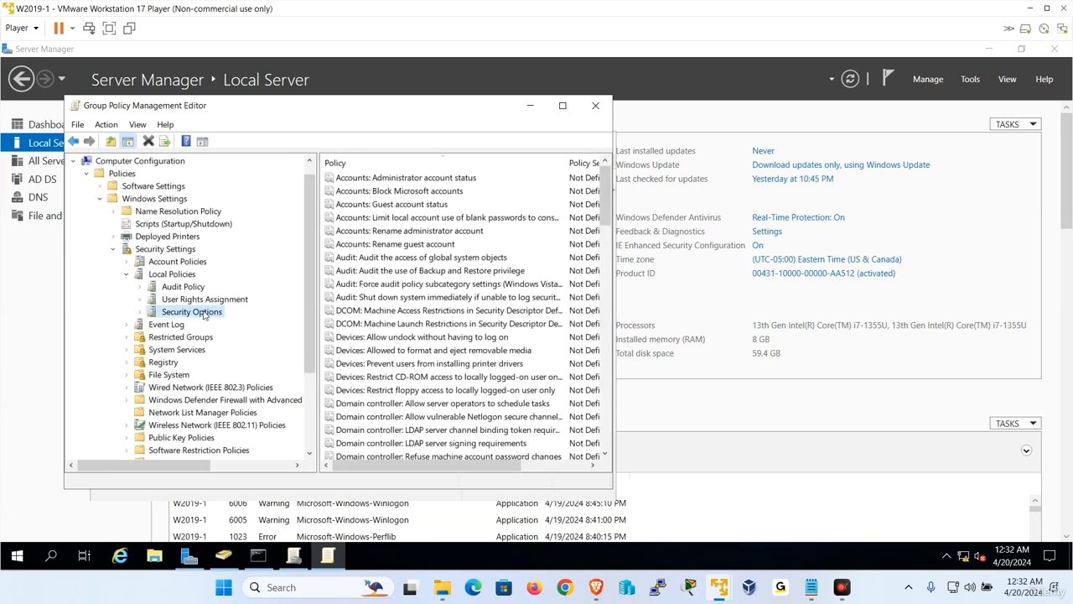
Step: Show the server in full screen, maximize the Group Policy Management Editor and widen the Policy column to fit the names
left_click(109, 29)
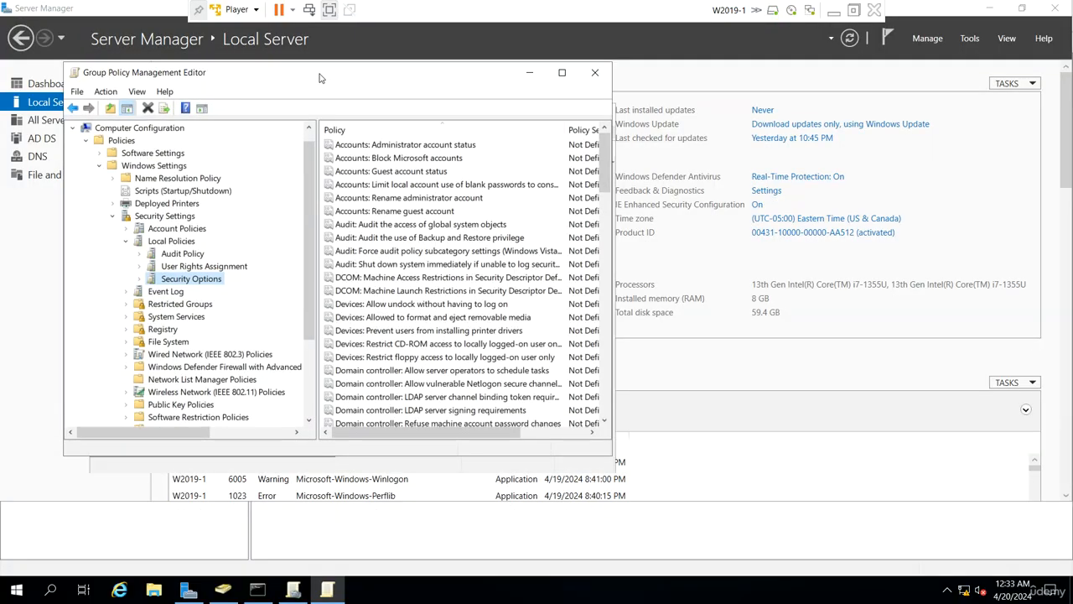
double_click(319, 78)
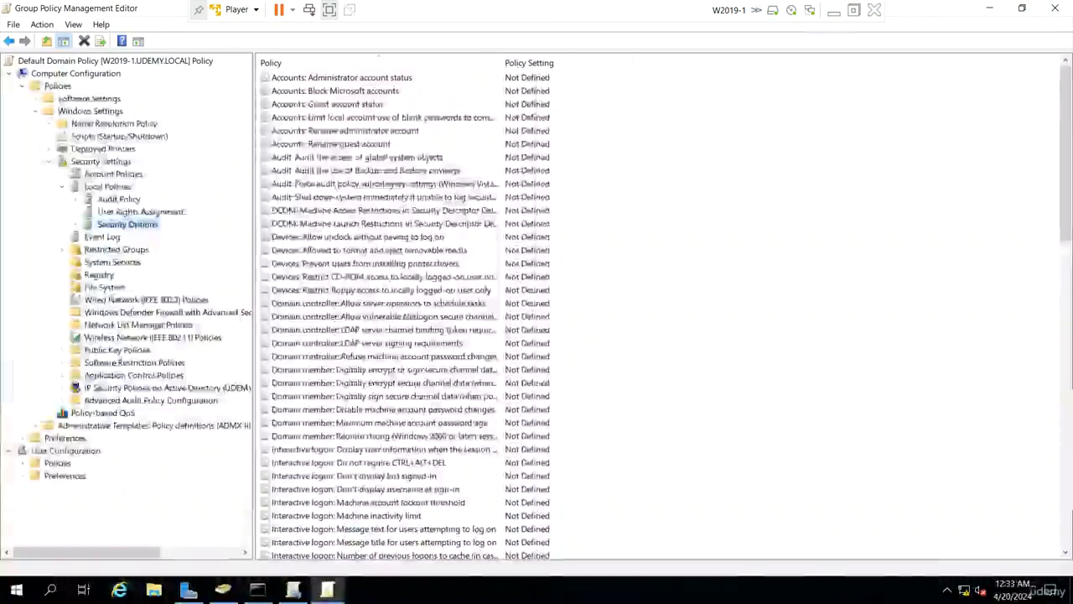
left_click_drag(501, 59, 660, 63)
left_click(463, 306)
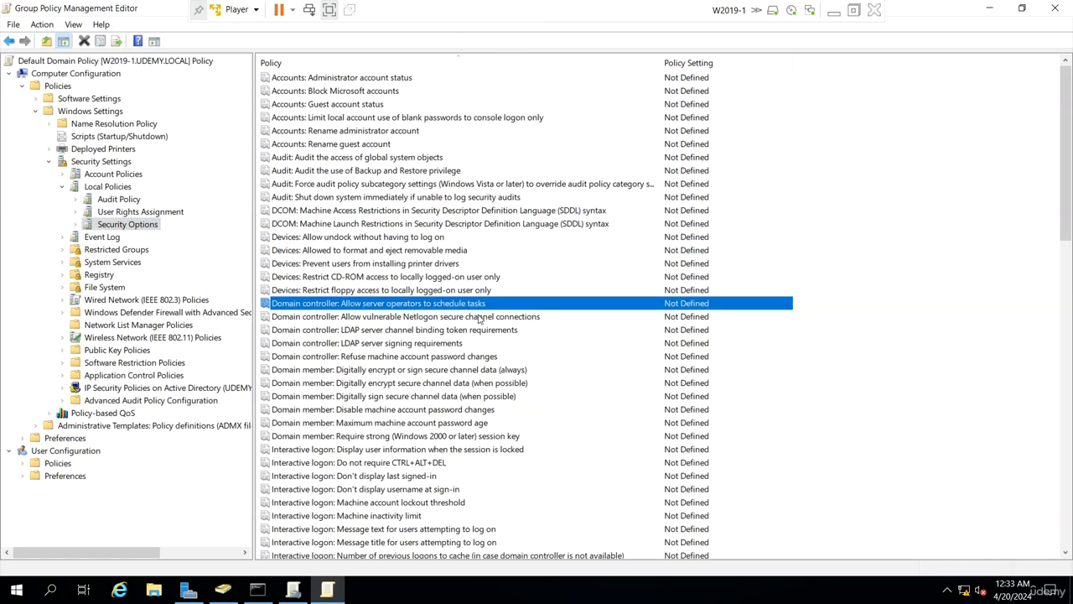
Step: Inspect the settings of "Network security: Force logoff when logon hours expire" in Security Options without changing them
scroll(478, 327, "down", 6)
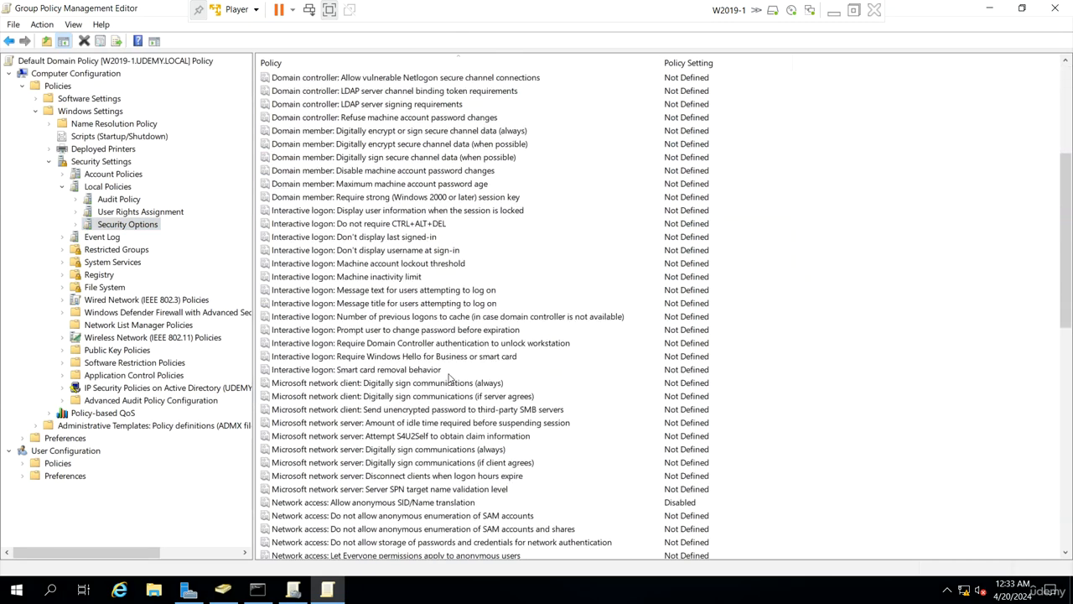
scroll(450, 378, "down", 5)
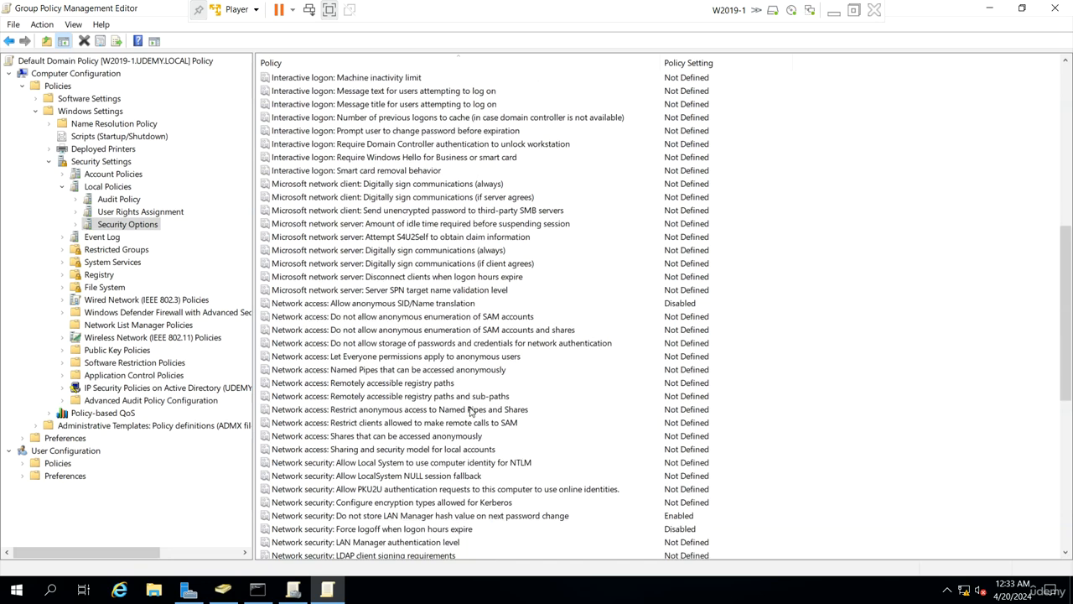
scroll(471, 411, "down", 4)
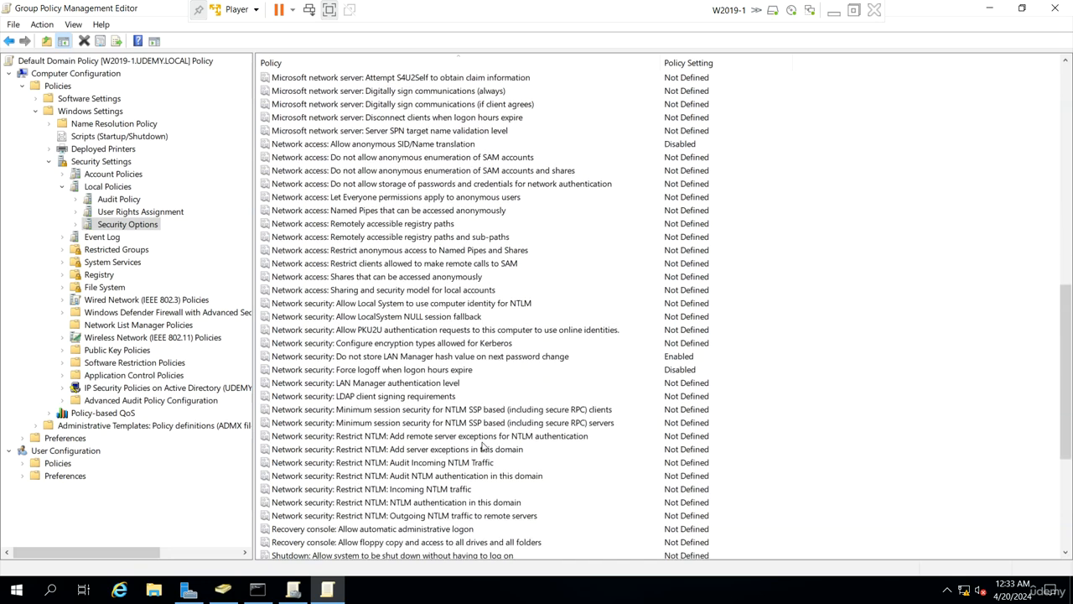
left_click(412, 373)
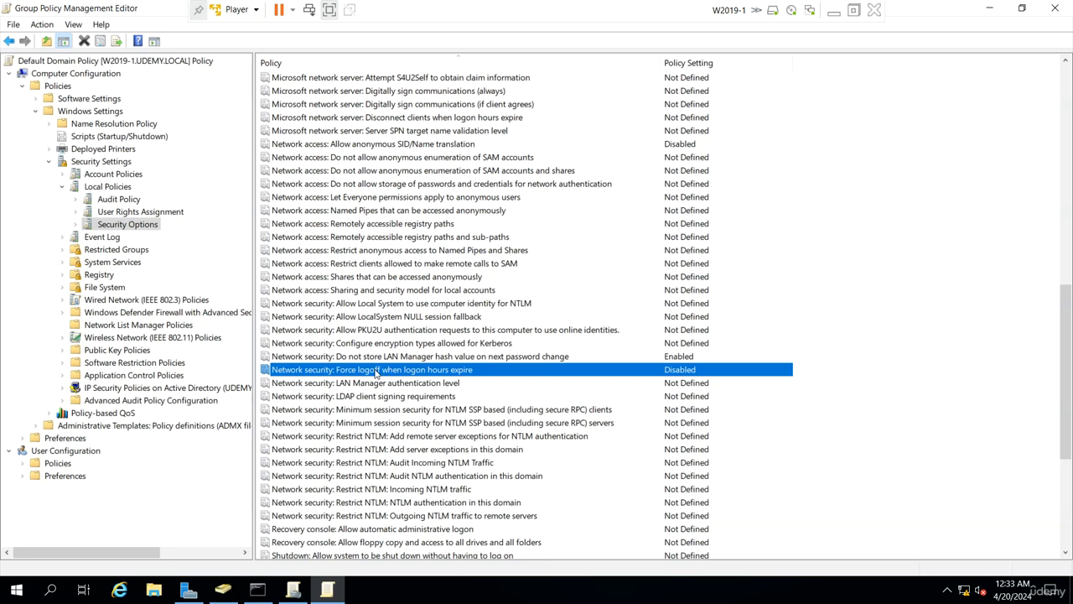
double_click(673, 372)
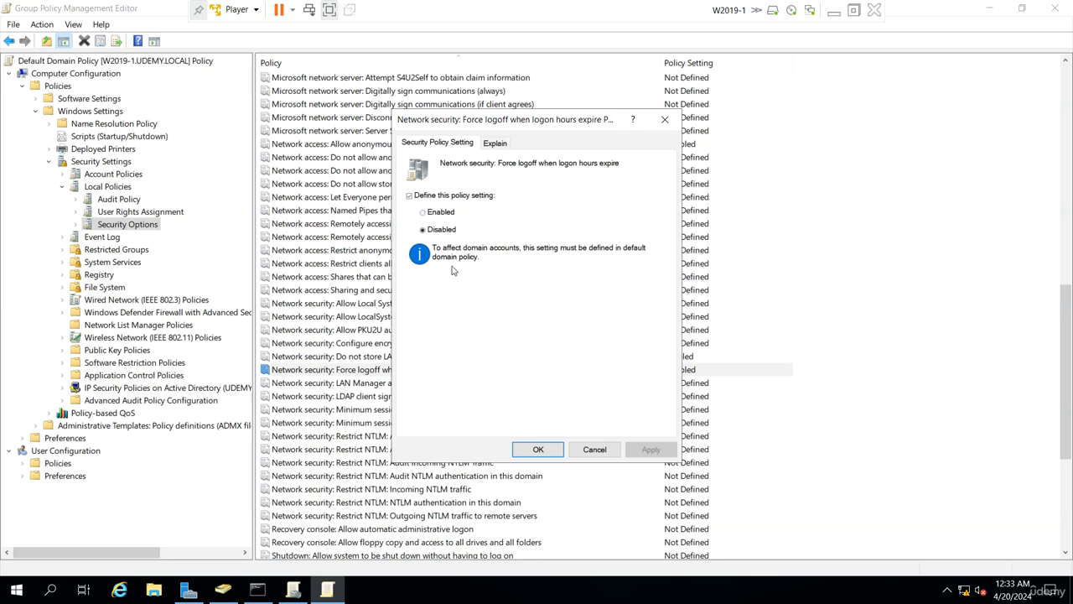
left_click(589, 452)
Step: Close the policy editor and Group Policy Management, and return to Active Directory Users and Computers
left_click(1063, 12)
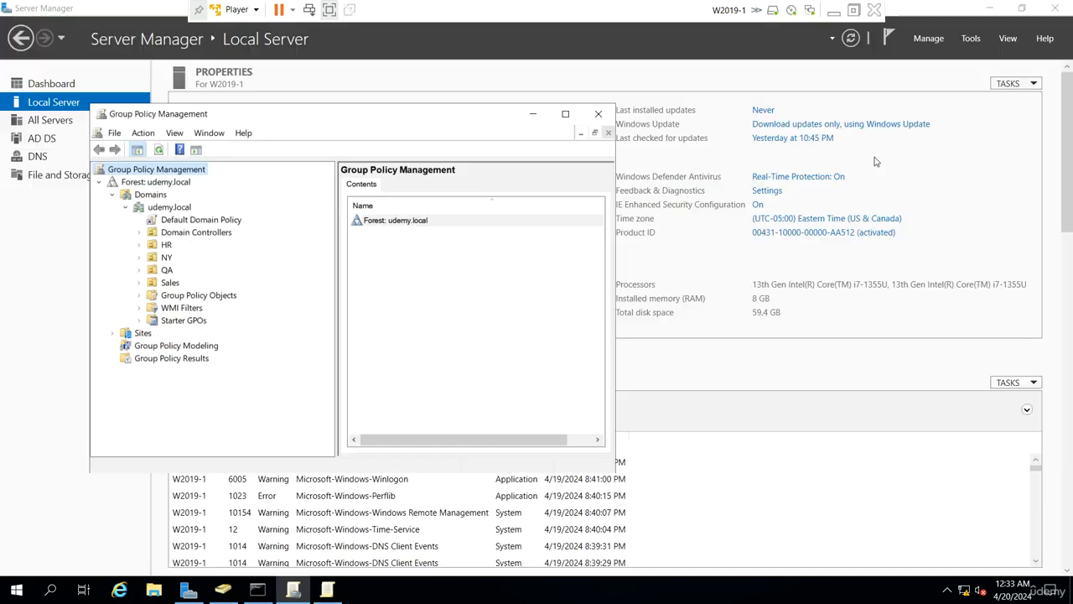
left_click(600, 115)
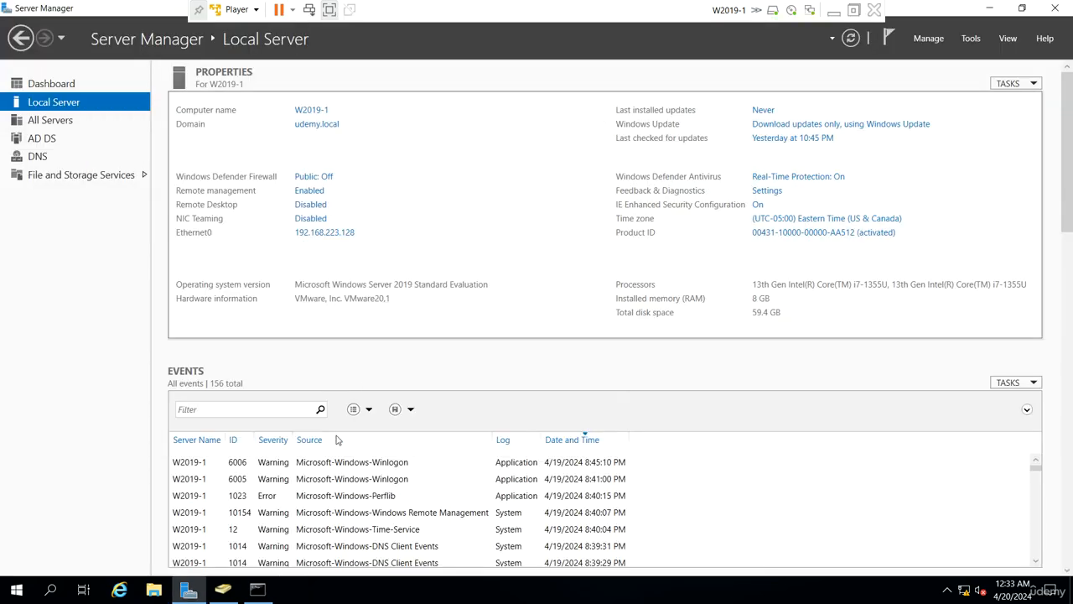
left_click(223, 590)
Step: Start a new user in the HR organizational unit with first name h2 and logon name h2
right_click(473, 179)
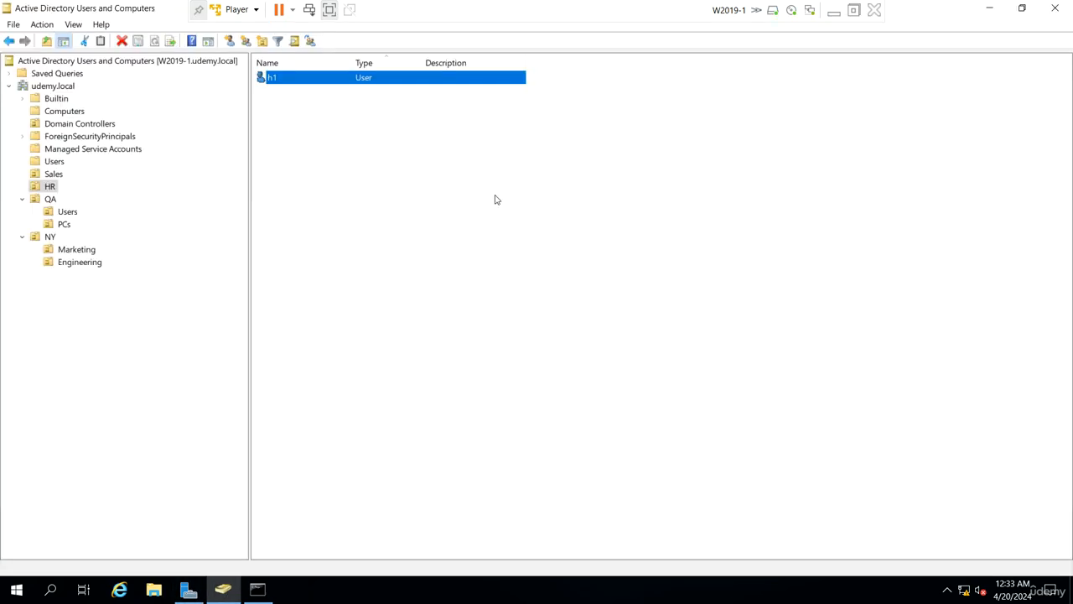
mouse_move(556, 238)
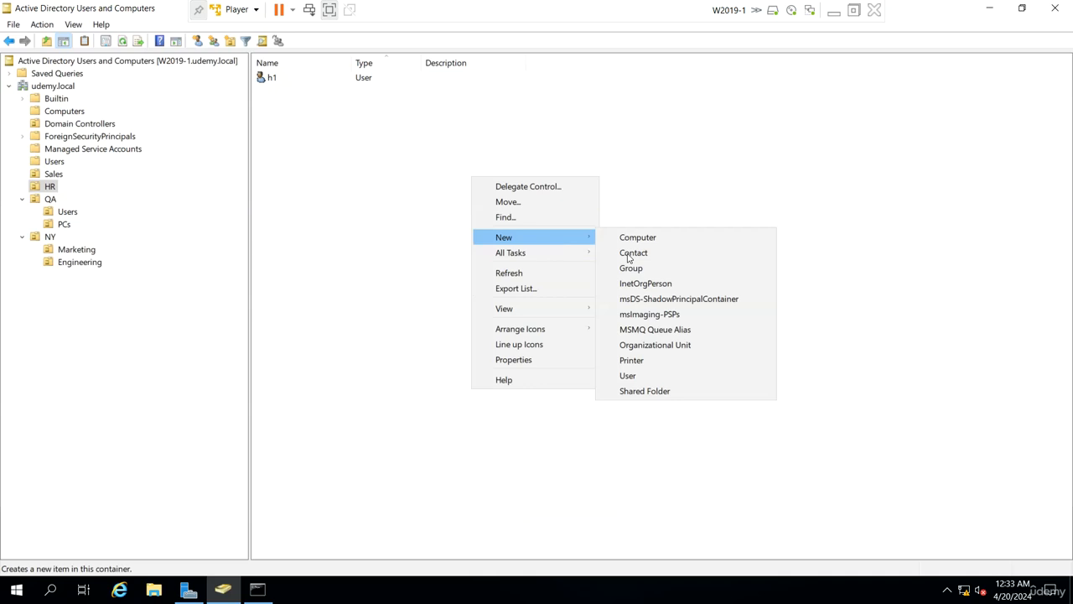
left_click(651, 375)
type("h2")
key("Tab")
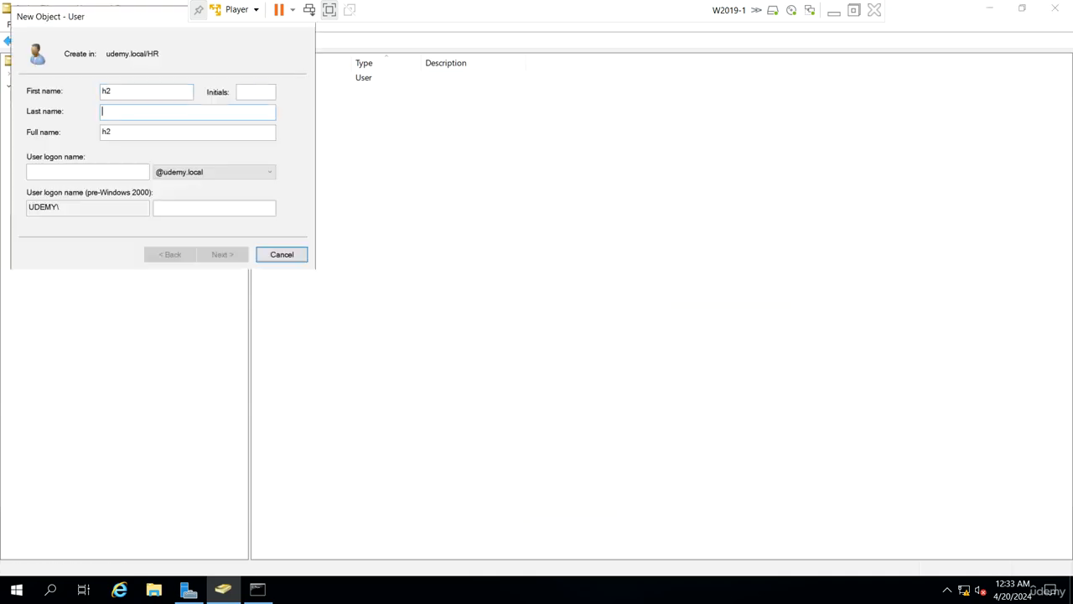
key("Tab")
key("Tab")
type("h")
key("Return")
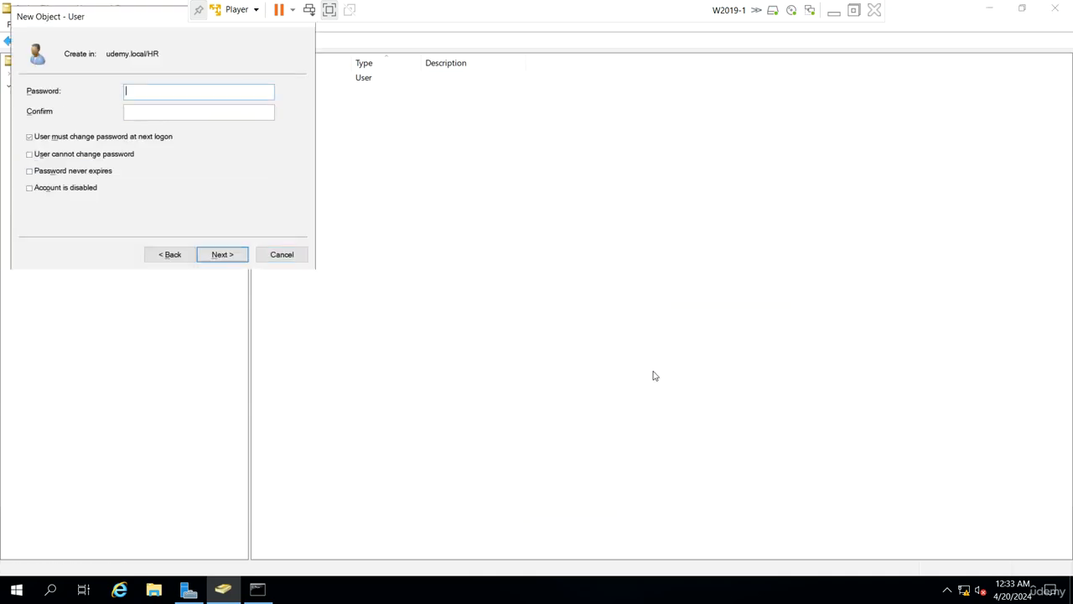
Step: Turn off the password change requirement at next logon and finish creating user h2 with blank password fields
left_click(52, 137)
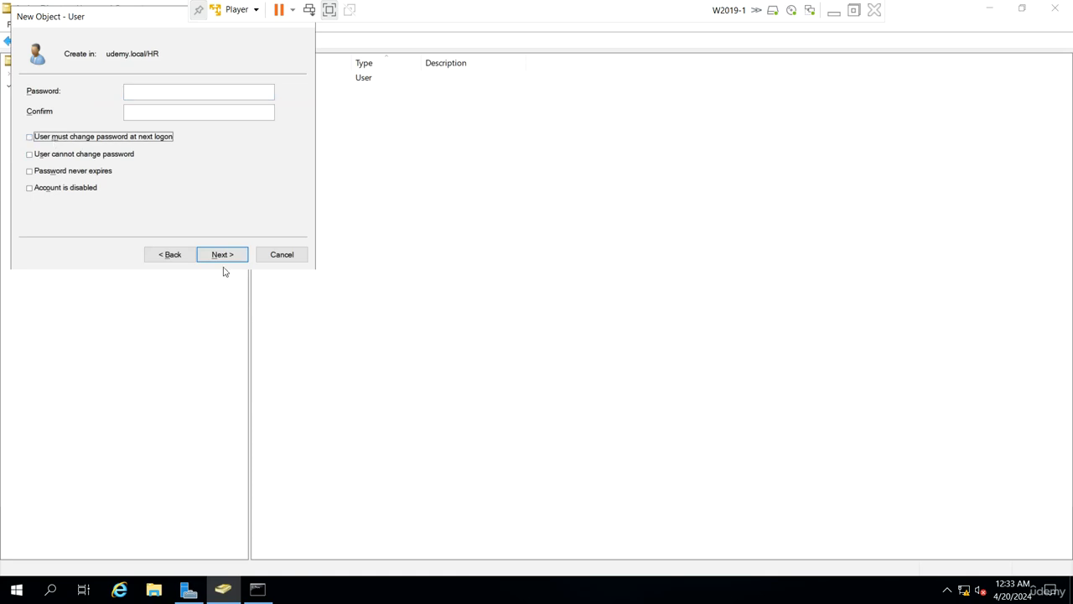
left_click(225, 254)
left_click(225, 254)
left_click(439, 242)
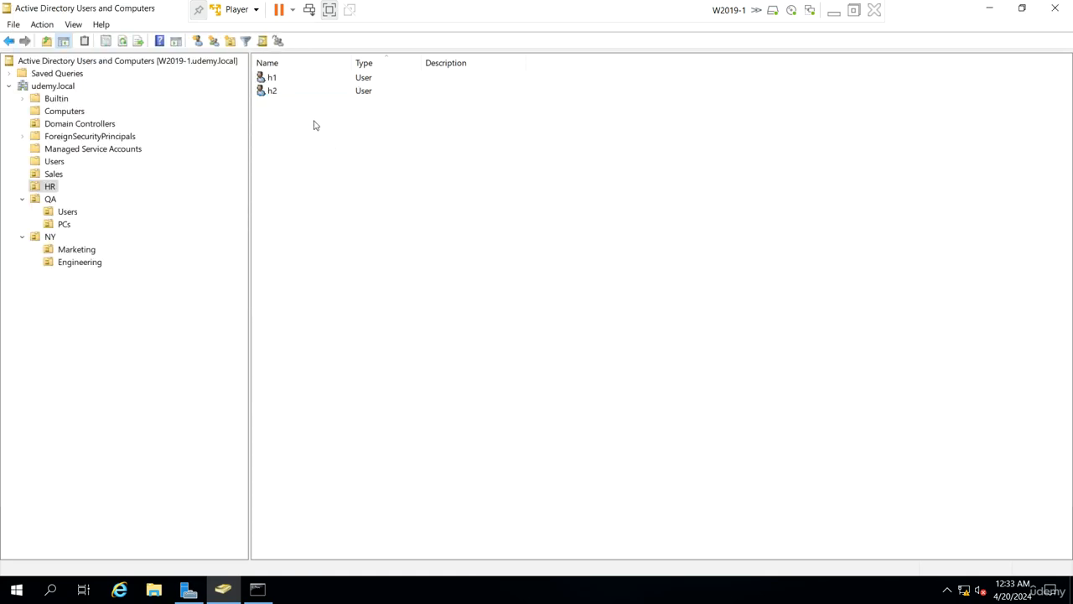
Step: Look up the computer names in the Computers container and return to the HR organizational unit
left_click(273, 91)
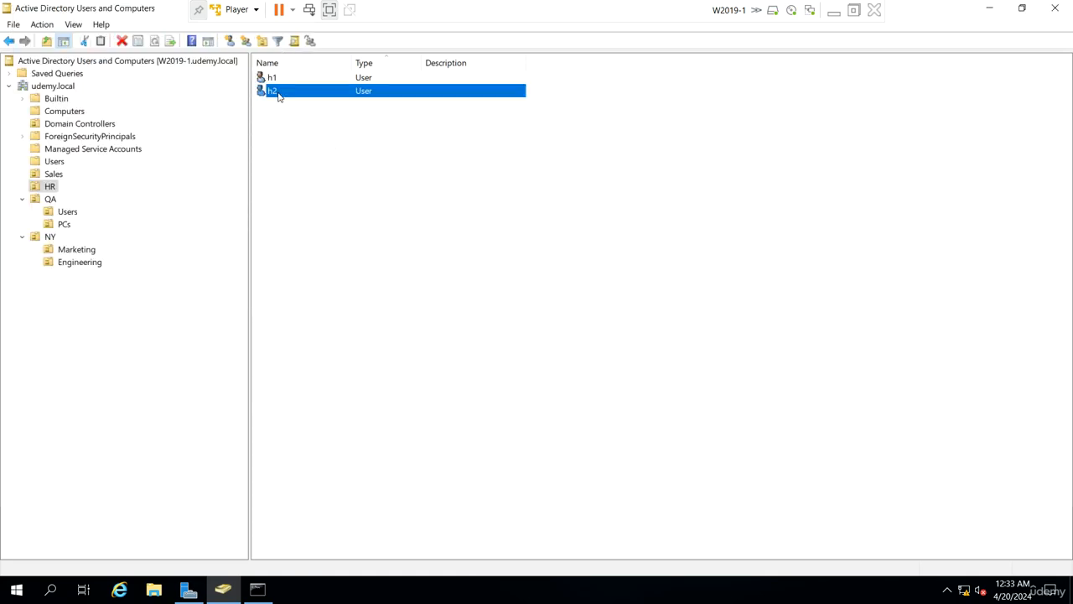
left_click(52, 111)
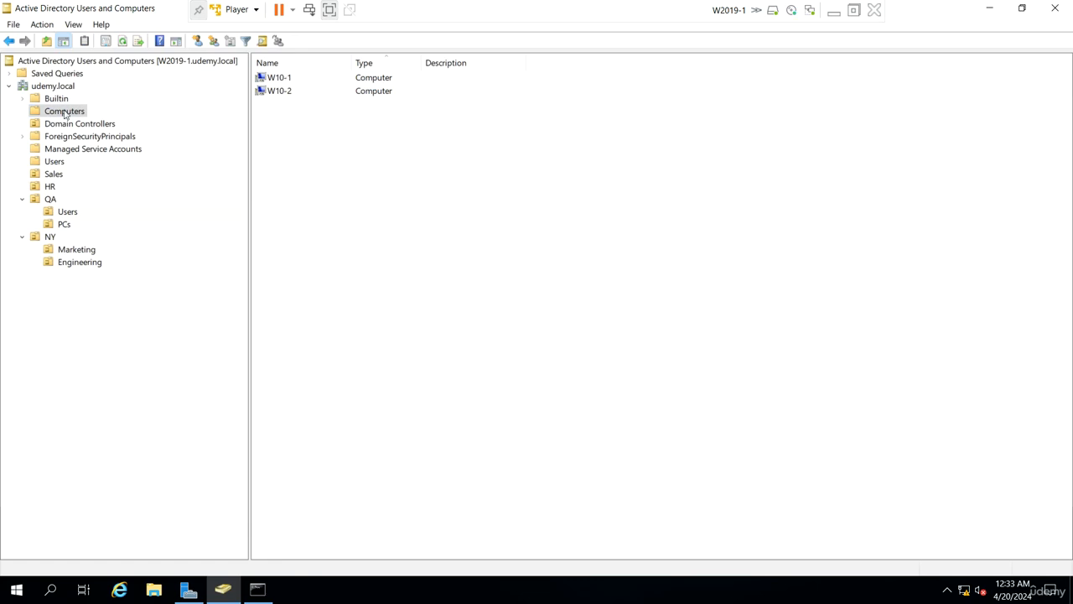
left_click(51, 187)
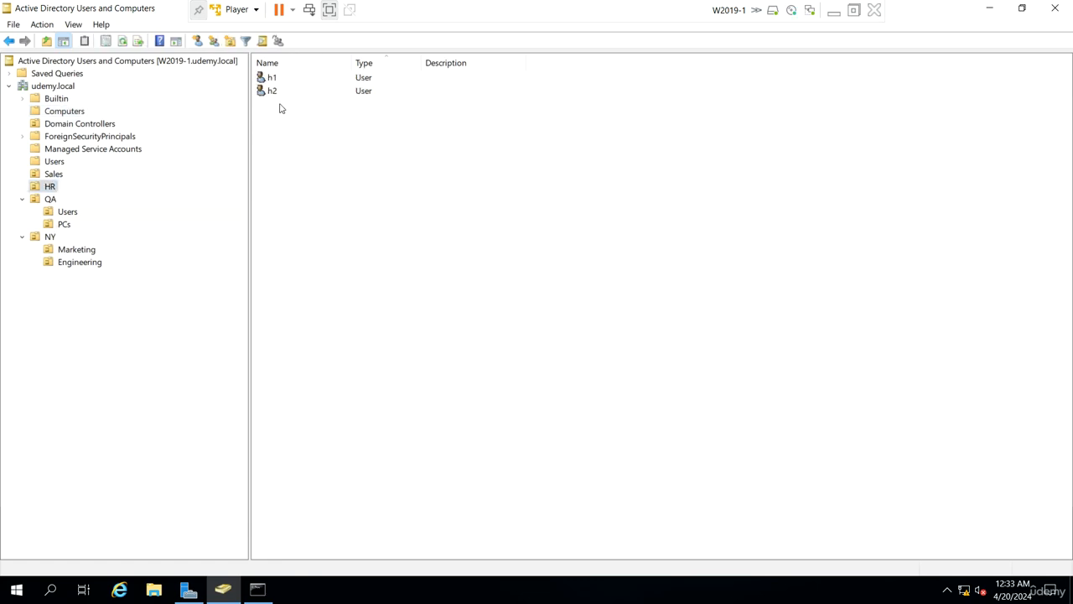
Step: Restrict user h2 in the account properties to logging on only to computer w10-1
double_click(281, 91)
left_click(507, 186)
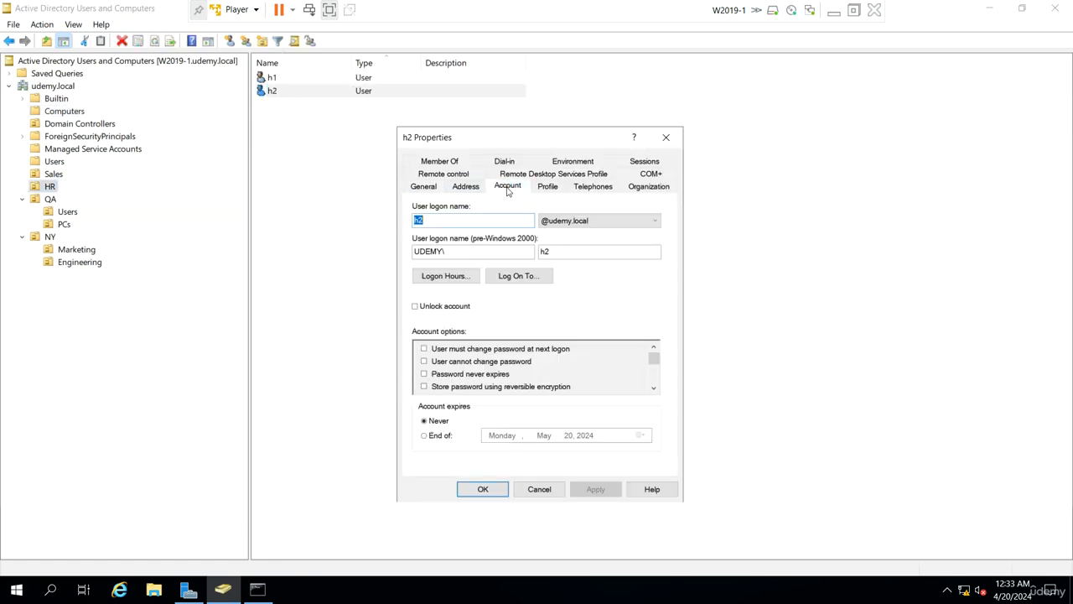
left_click(529, 276)
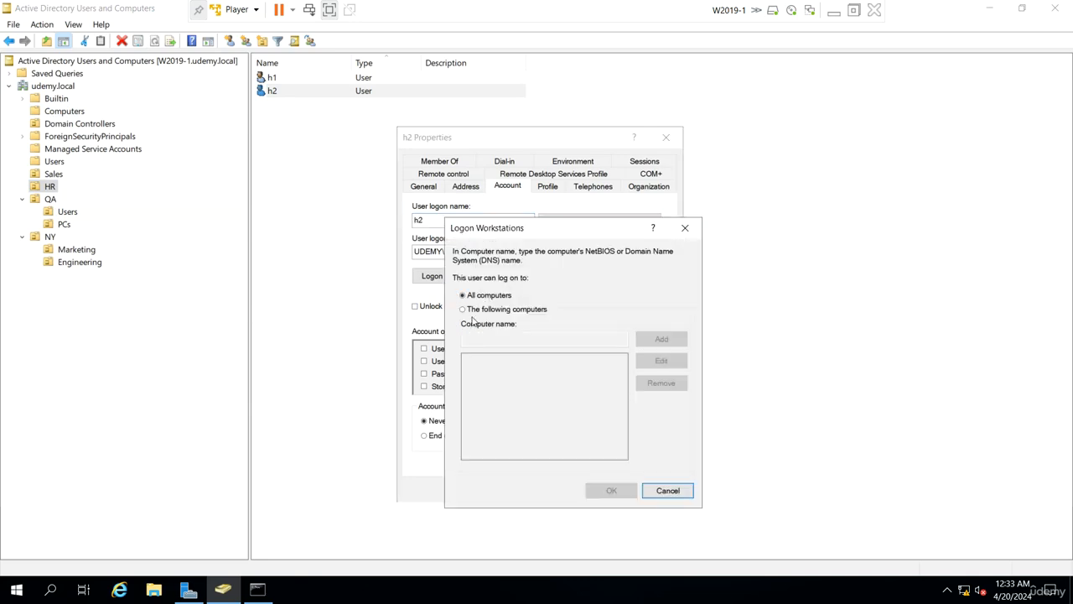
left_click(468, 311)
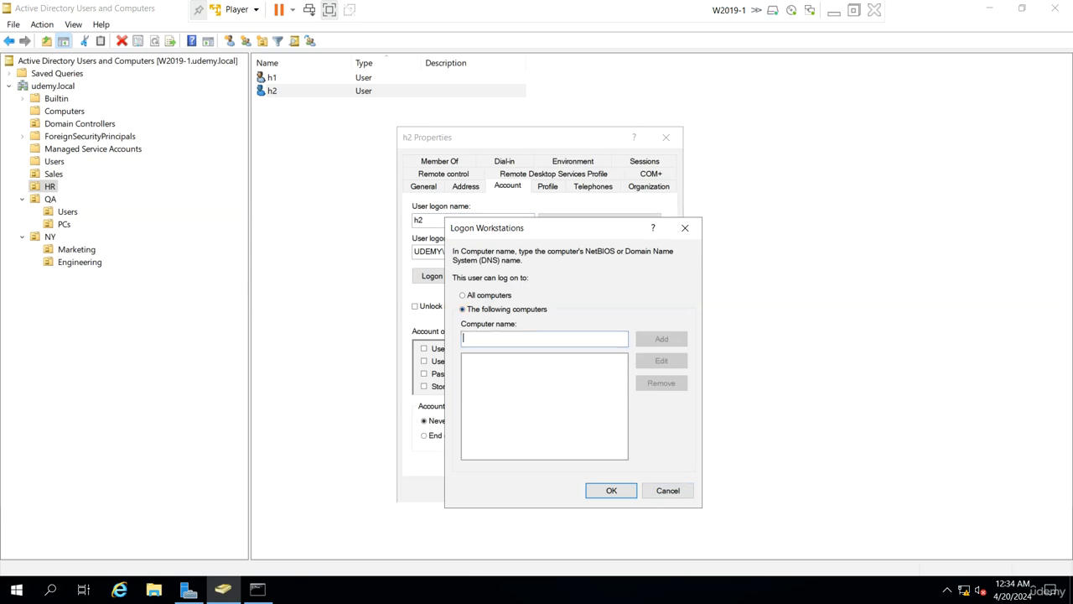
type("w10-1")
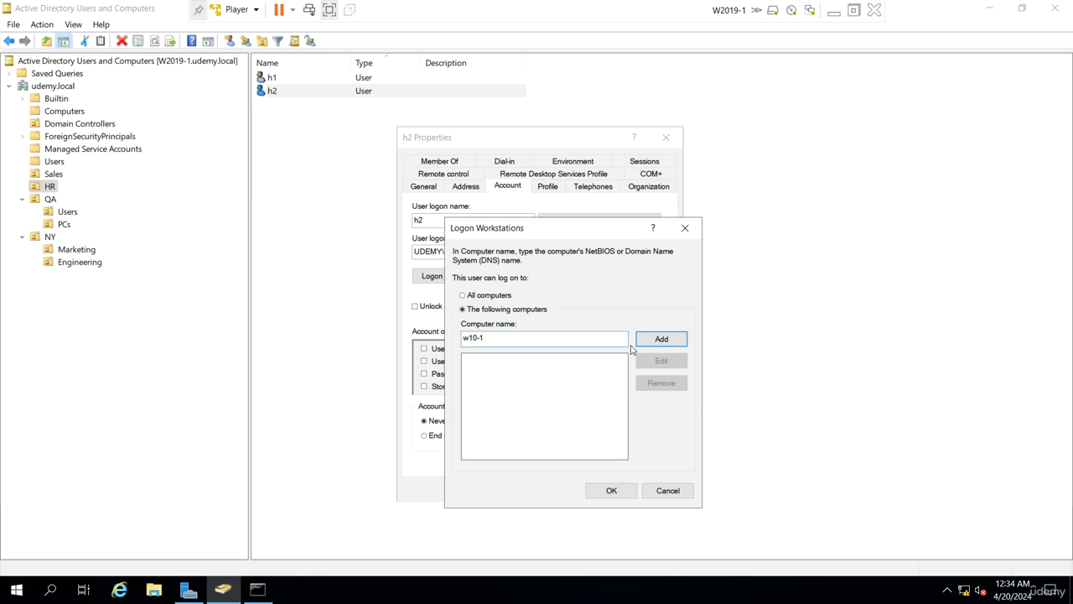
left_click(659, 341)
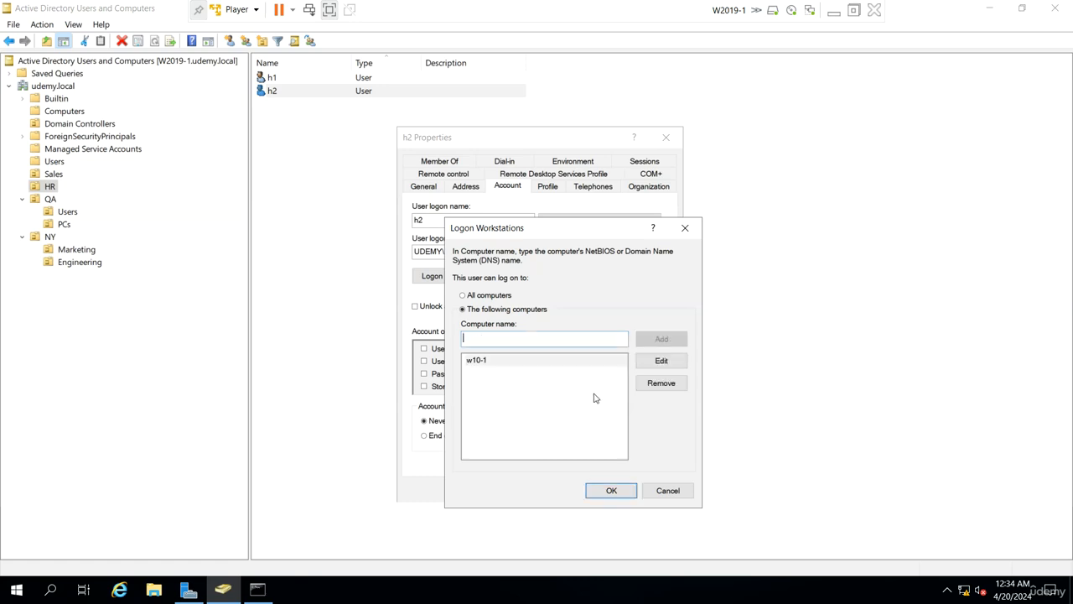
left_click(611, 491)
left_click(486, 493)
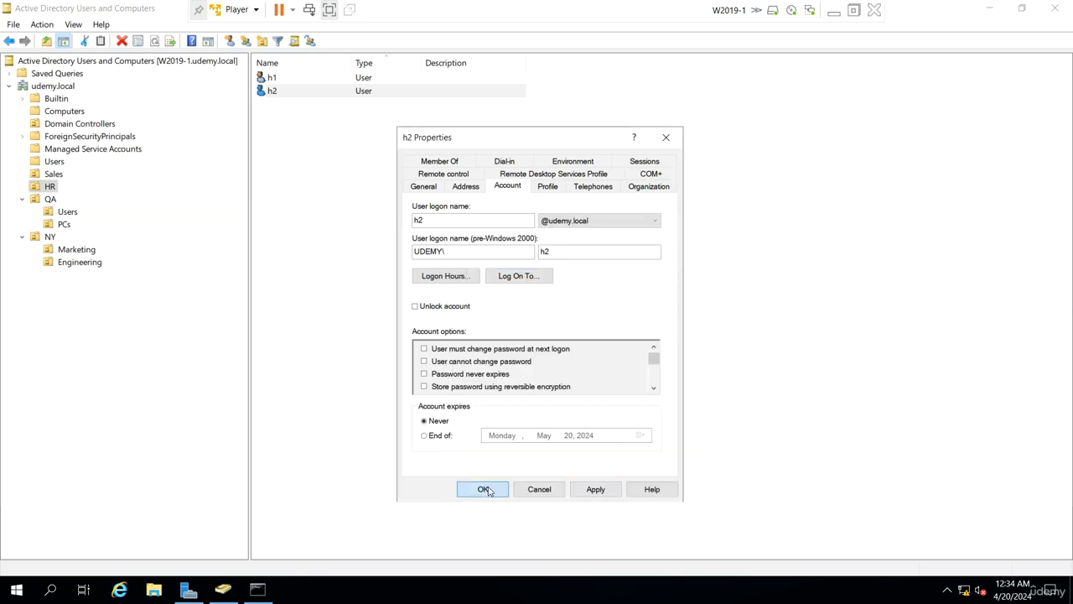
left_click(424, 299)
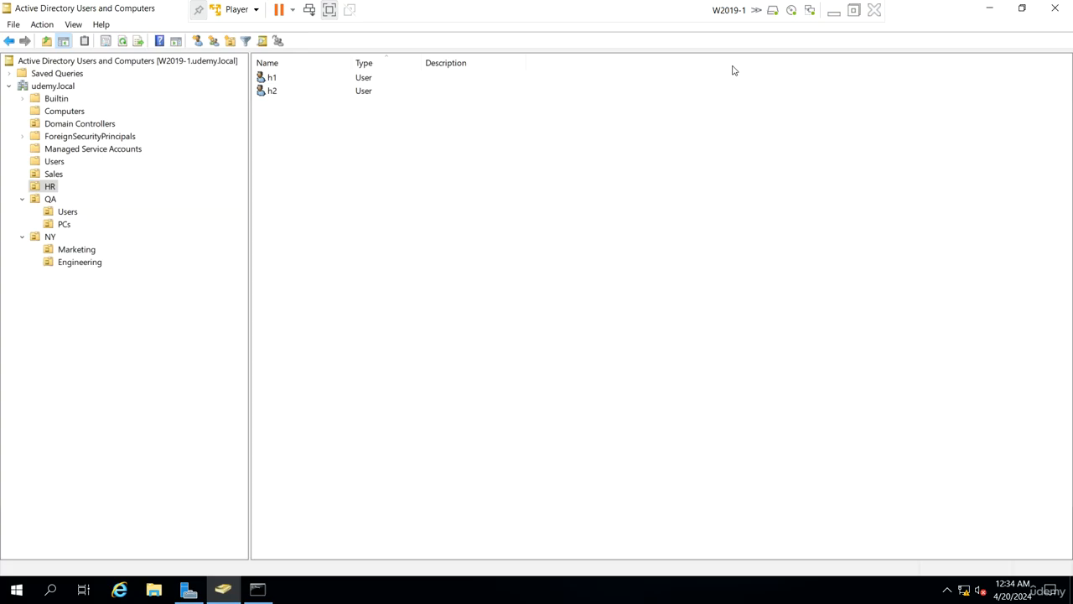
Step: Switch to the W10-1 virtual machine and sign in to the UDEMY domain as h2
left_click(834, 10)
left_click(367, 387)
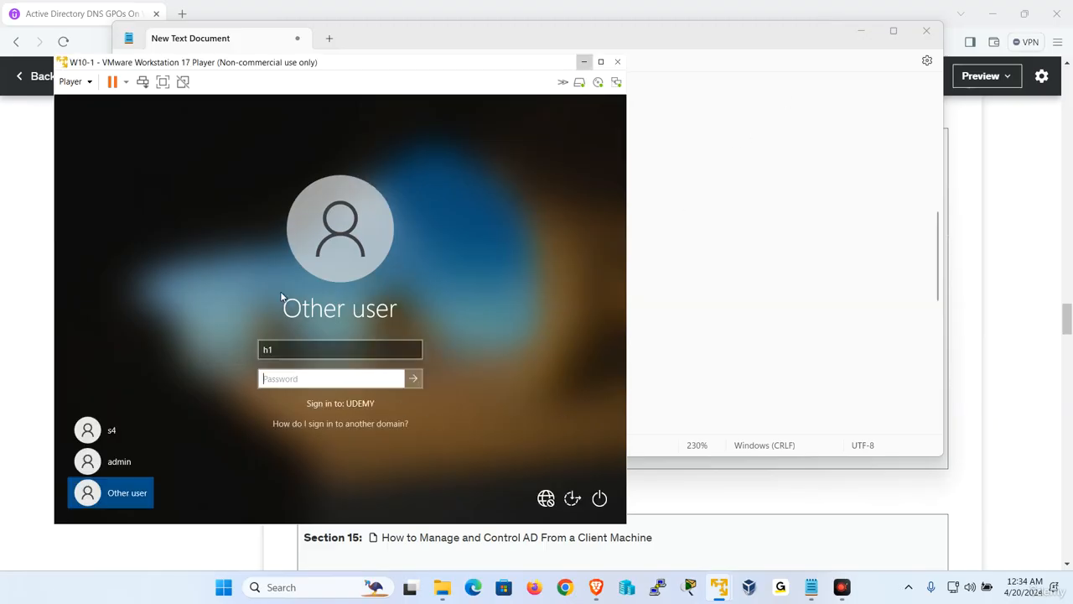
type("h1")
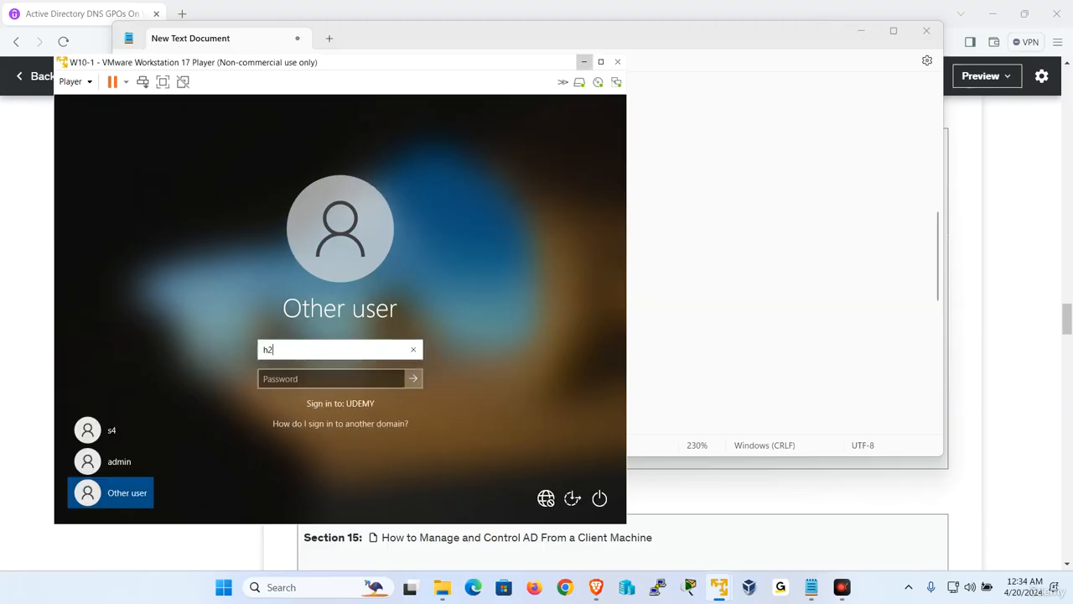
key("Return")
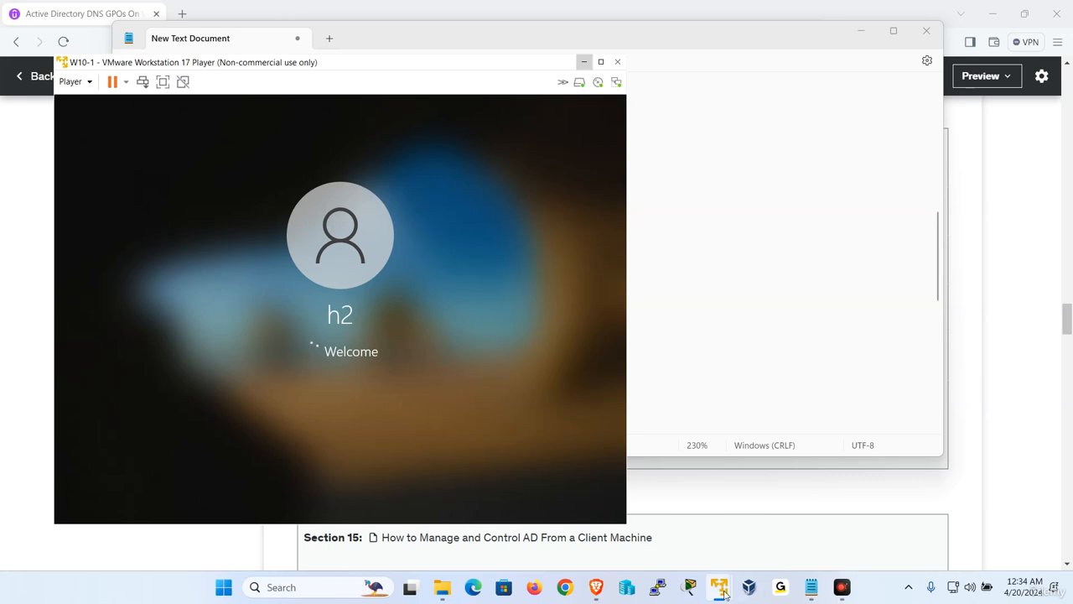
Step: Try to sign in as h2 on the W10-2 virtual machine, then minimize that machine's window
mouse_move(726, 593)
left_click(838, 495)
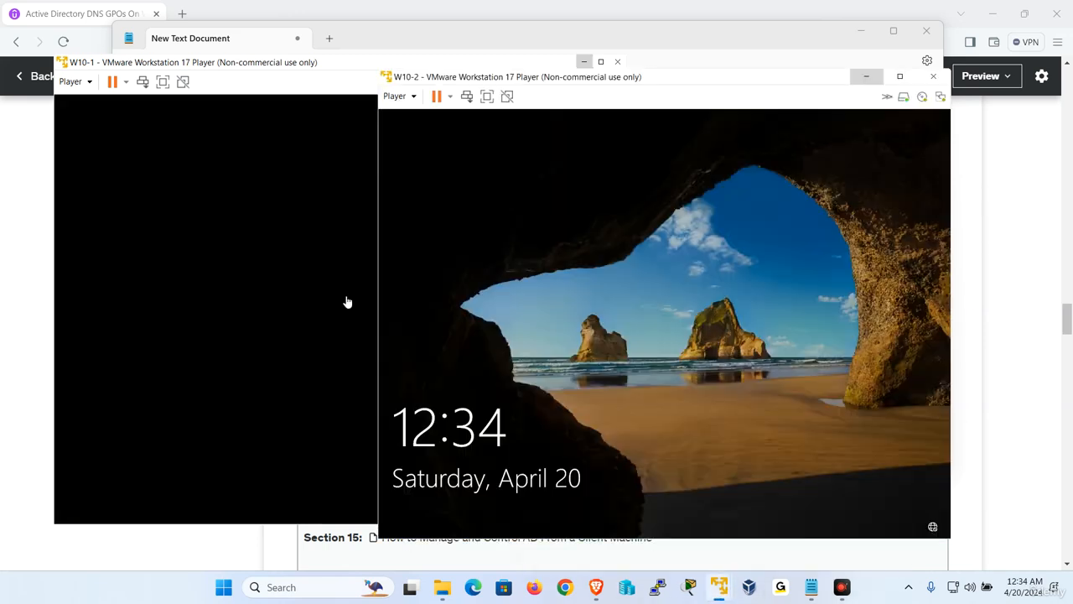
left_click(401, 97)
left_click(440, 164)
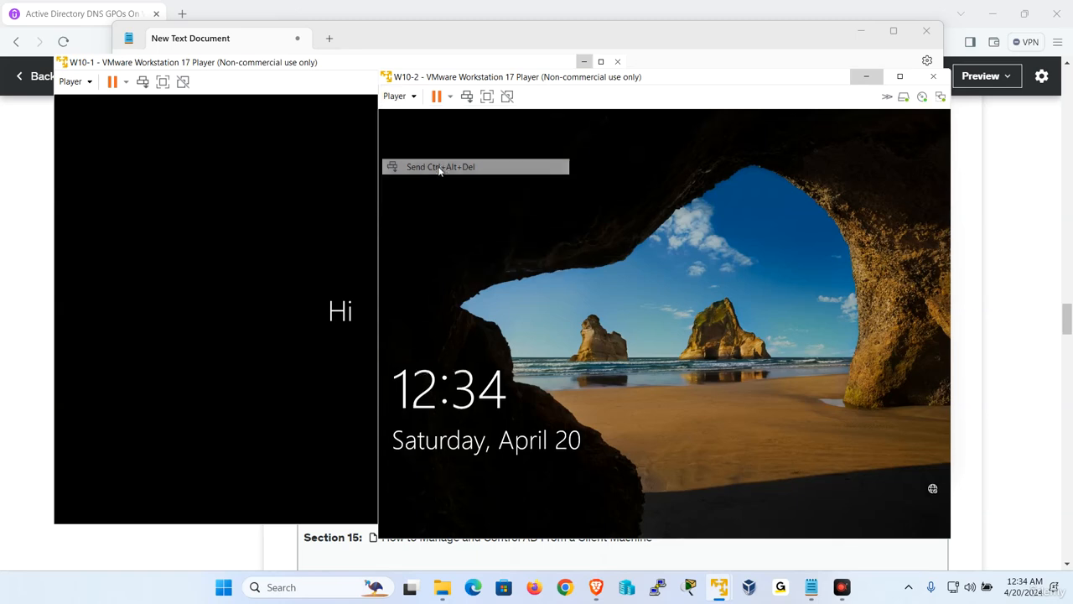
left_click(471, 513)
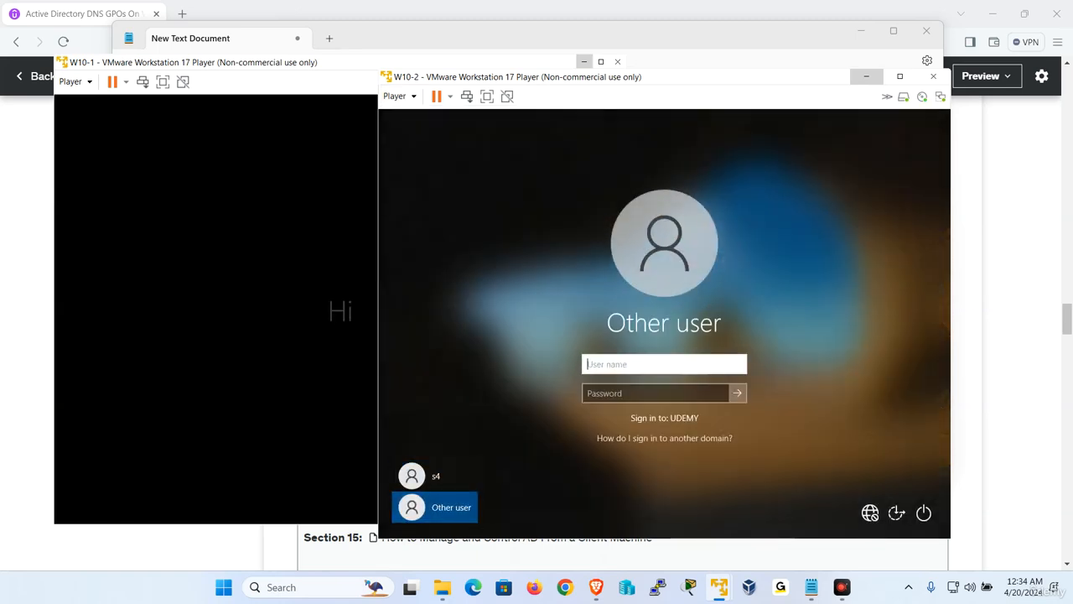
type("h2")
key("Tab")
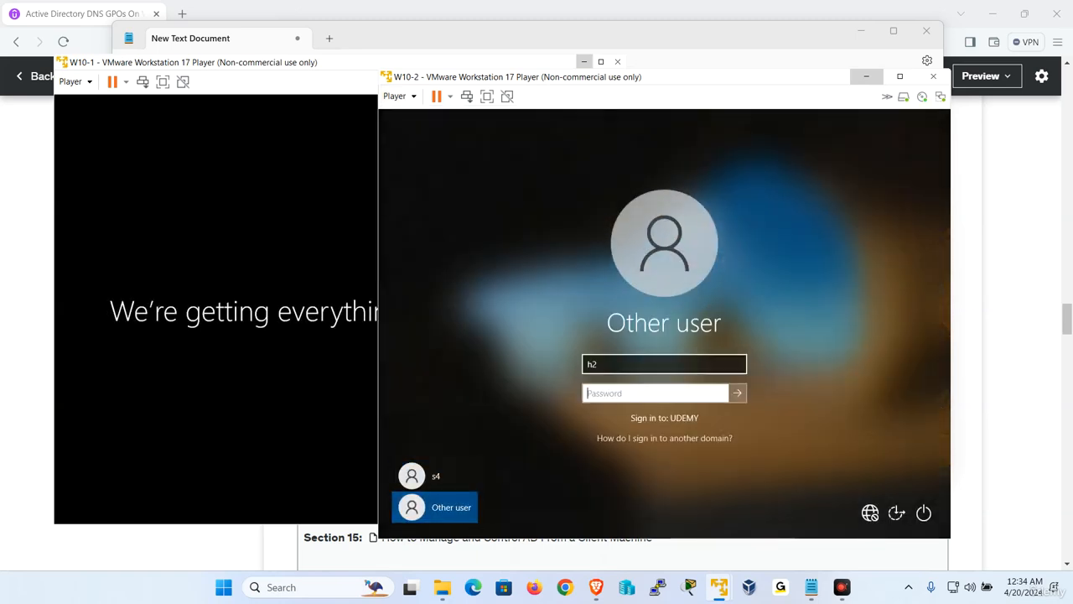
key("Return")
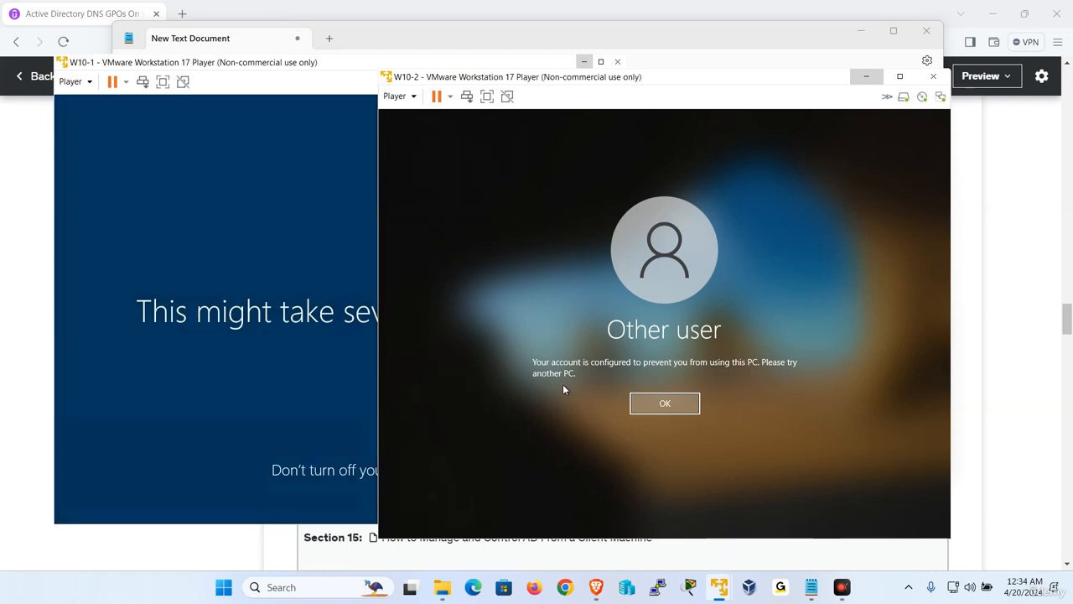
left_click(866, 77)
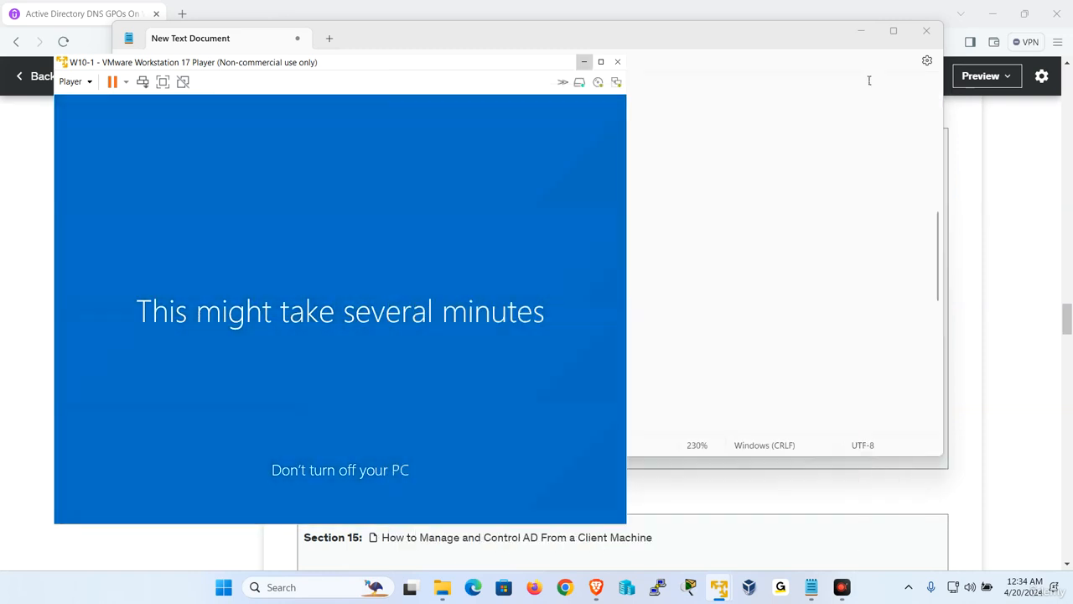
Step: Minimize the W10-1 virtual machine and switch to the W2019-1 server virtual machine
left_click(585, 62)
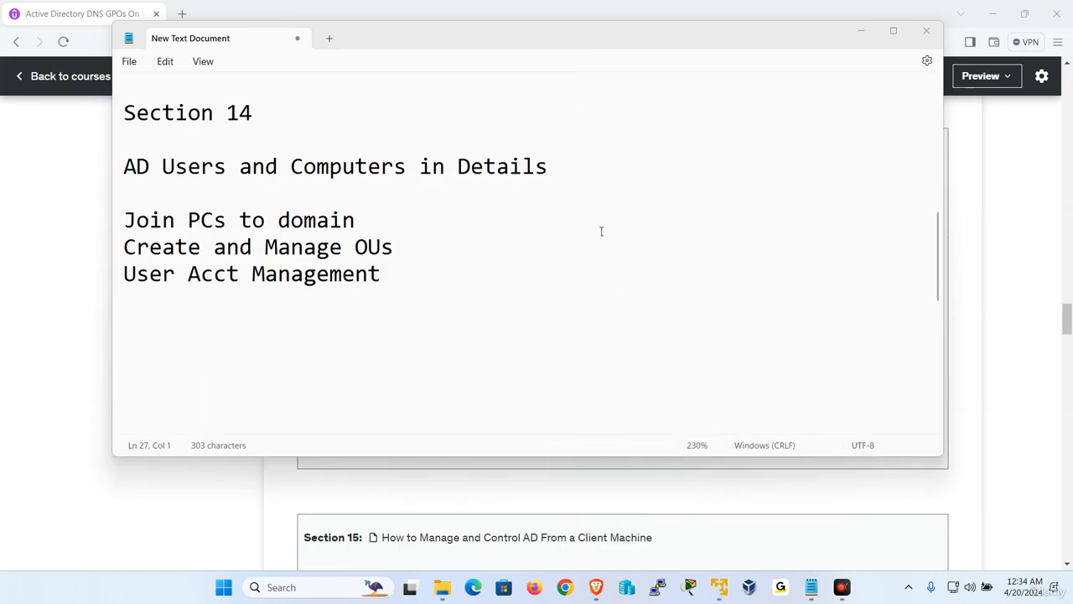
mouse_move(720, 585)
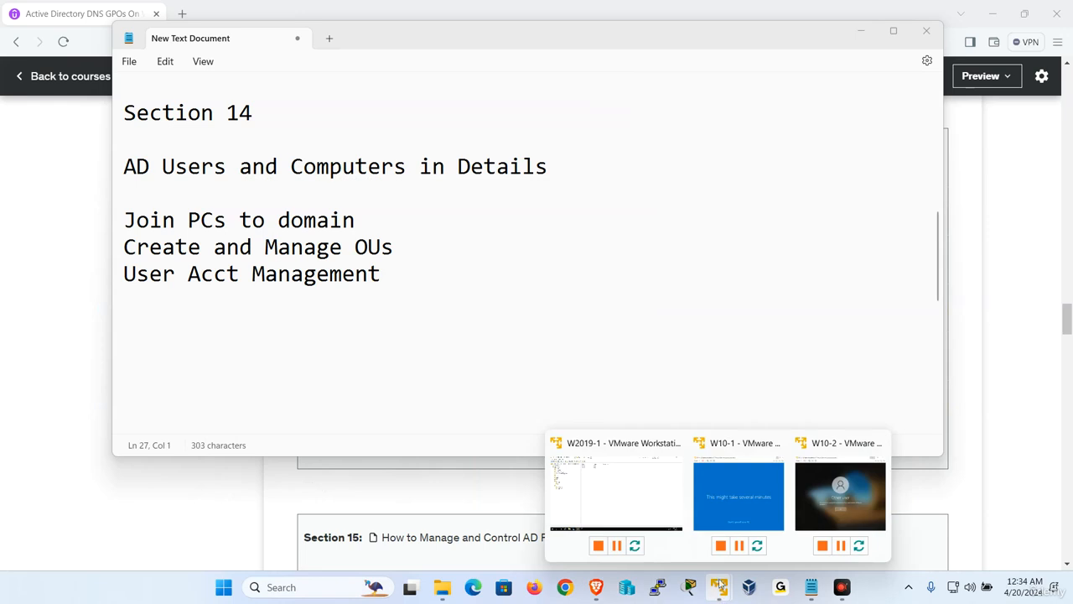
left_click(595, 486)
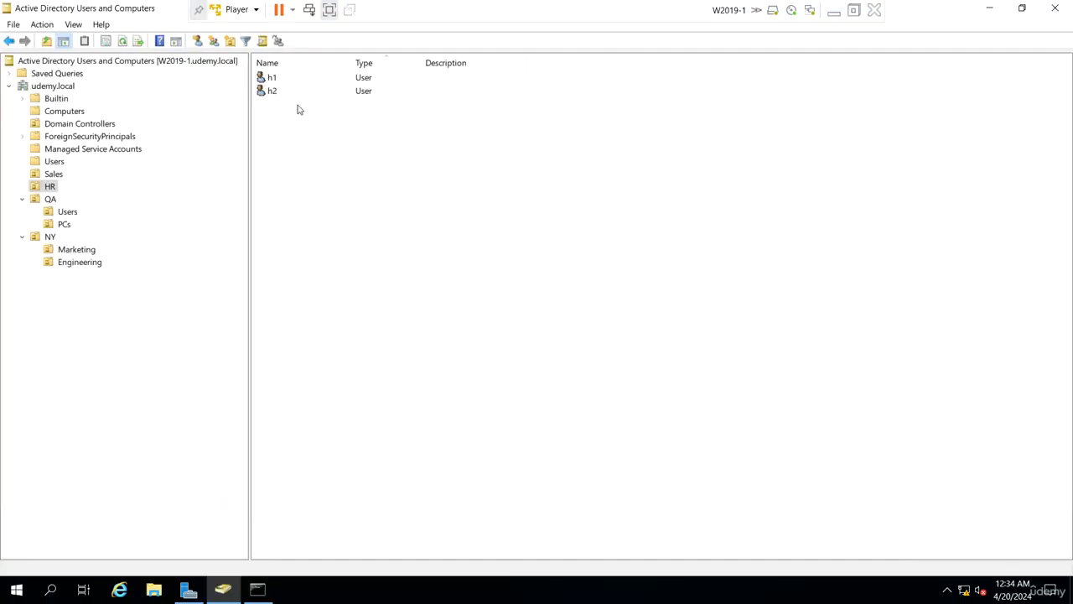
Step: Review the account, address and general properties of user h1 in the HR organizational unit, then close them unchanged
double_click(277, 78)
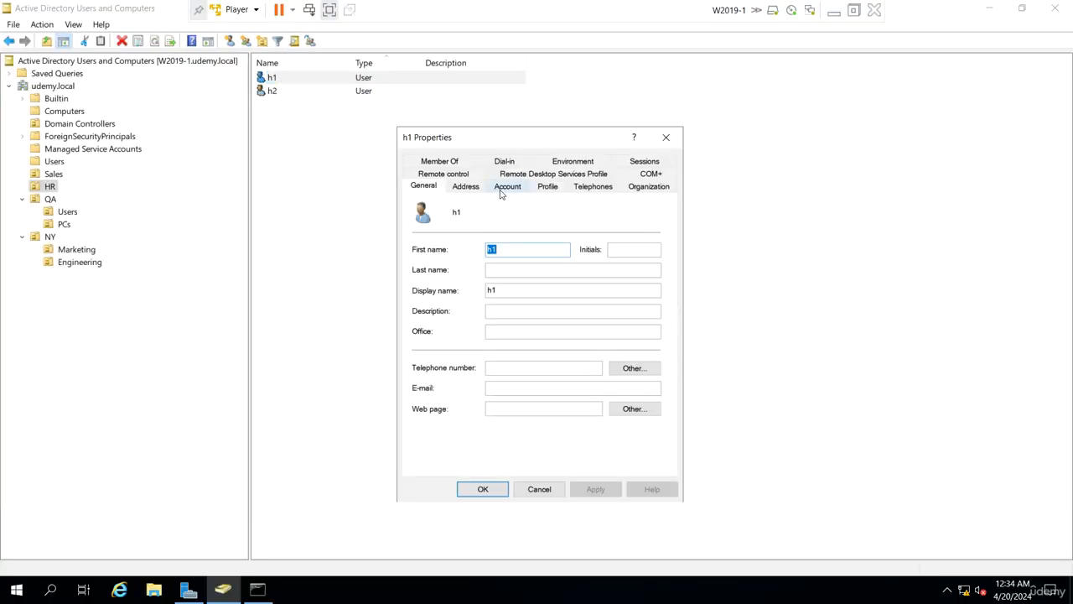
left_click(508, 187)
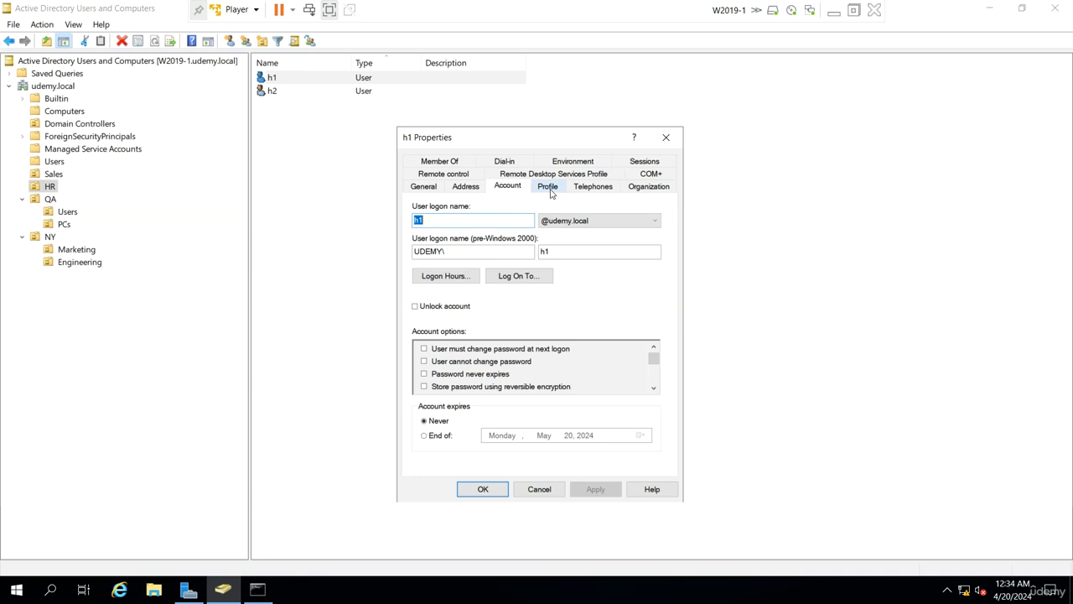
left_click(467, 190)
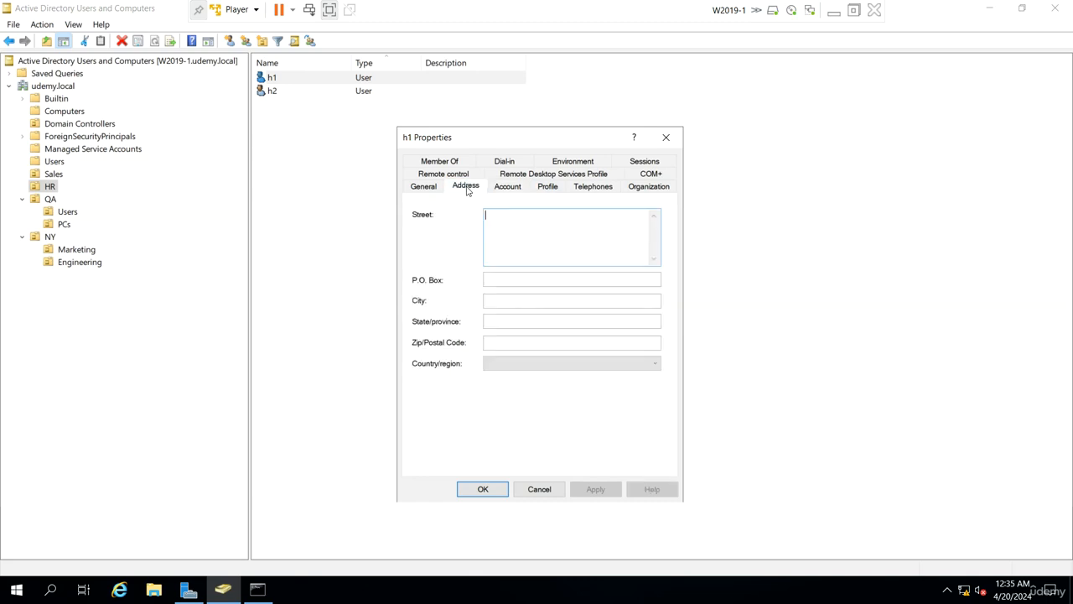
left_click(419, 186)
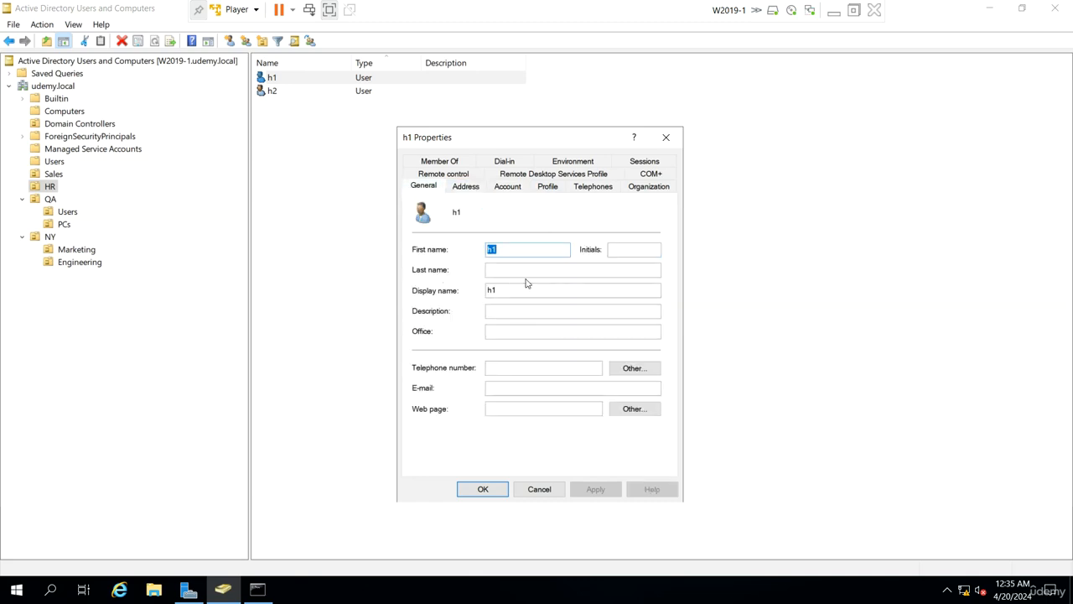
left_click(542, 490)
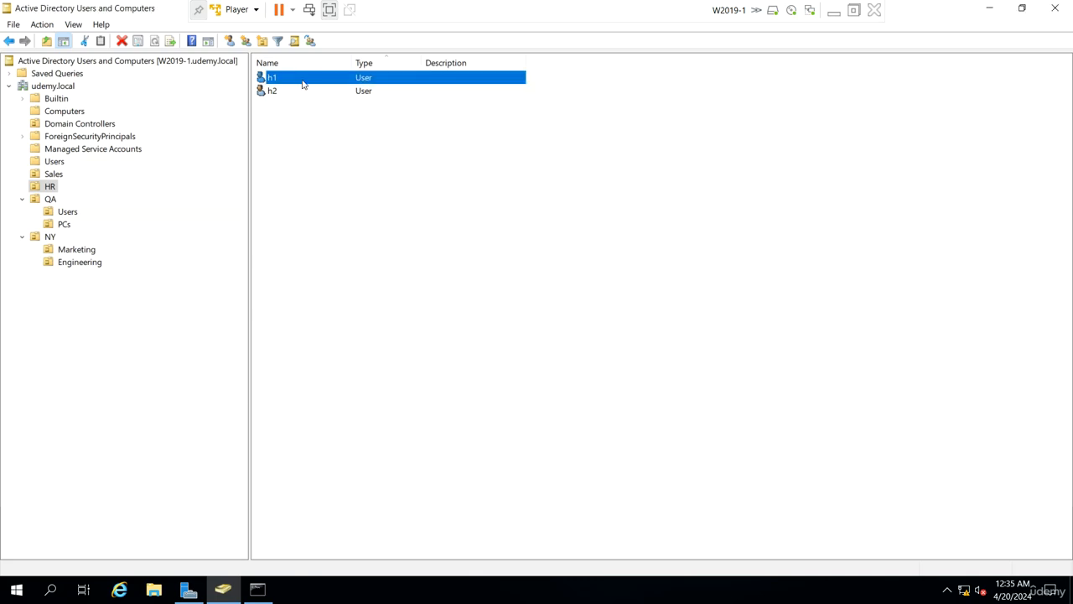
Step: Set the city in user h1's address properties to NYC and save the change
key("Return")
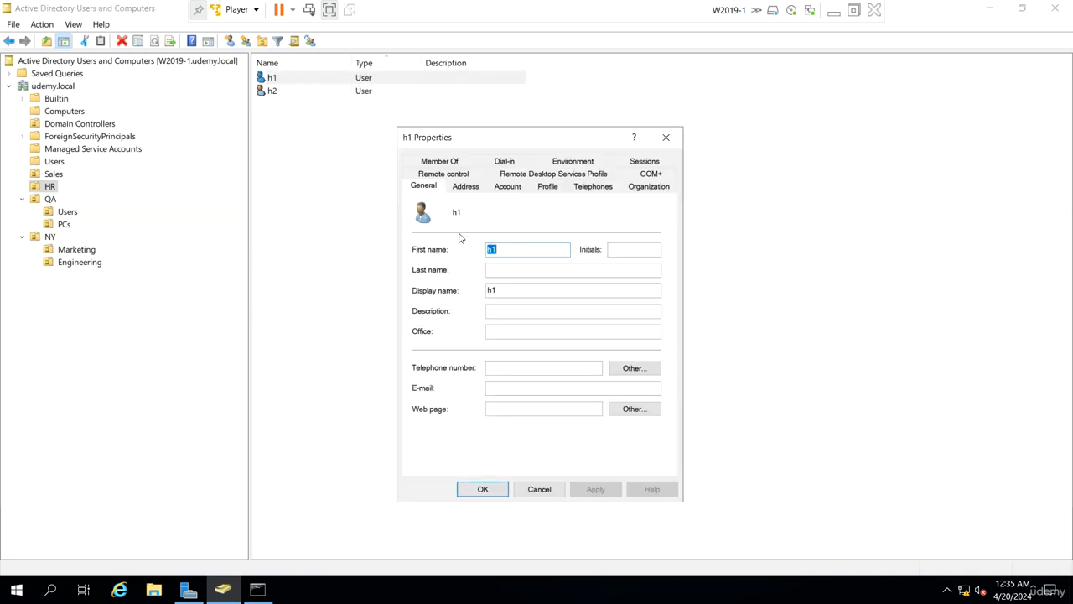
left_click(467, 187)
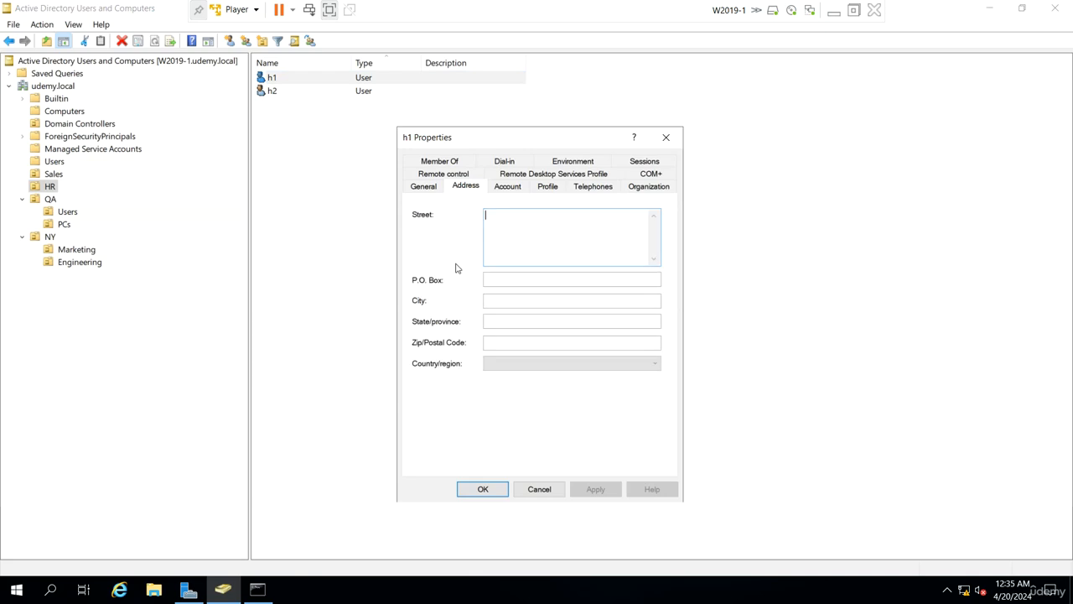
left_click(504, 301)
type("NYC")
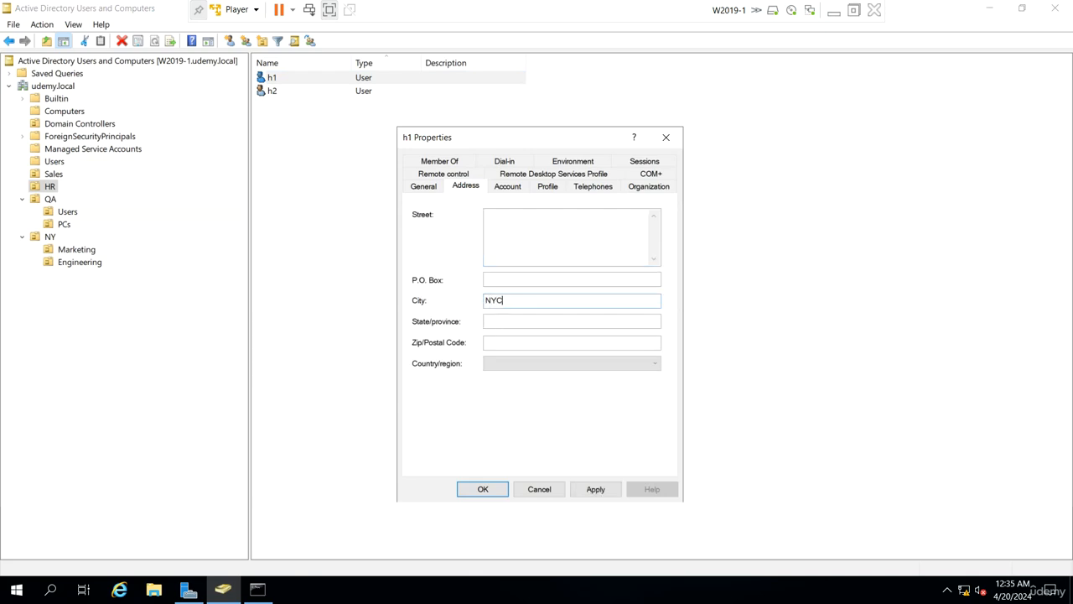
left_click(475, 485)
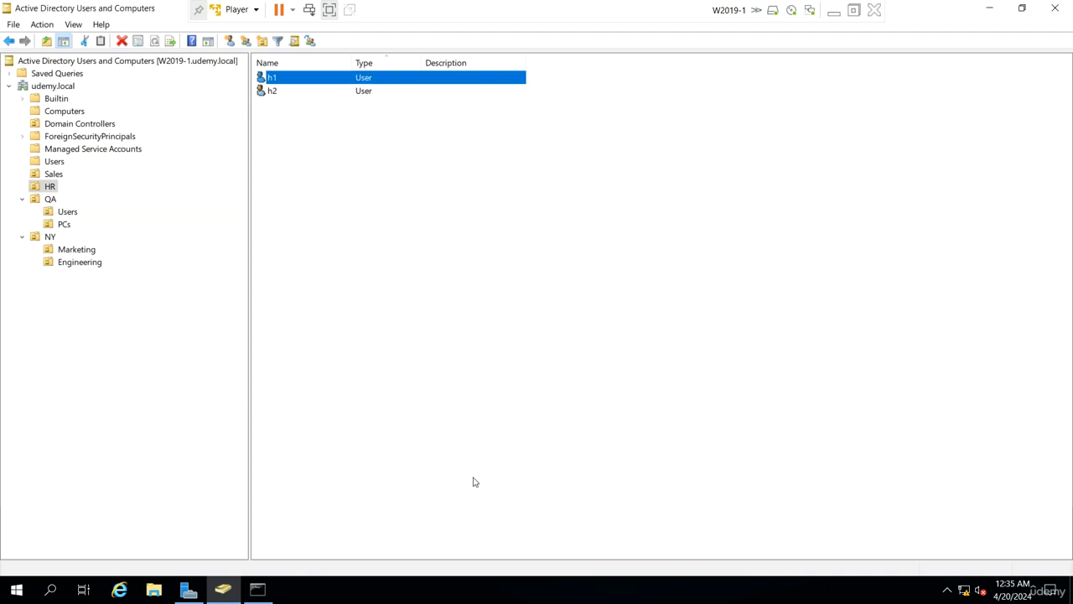
Step: Set the city of user s1 in the Sales organizational unit to NYC and save the change
left_click(56, 174)
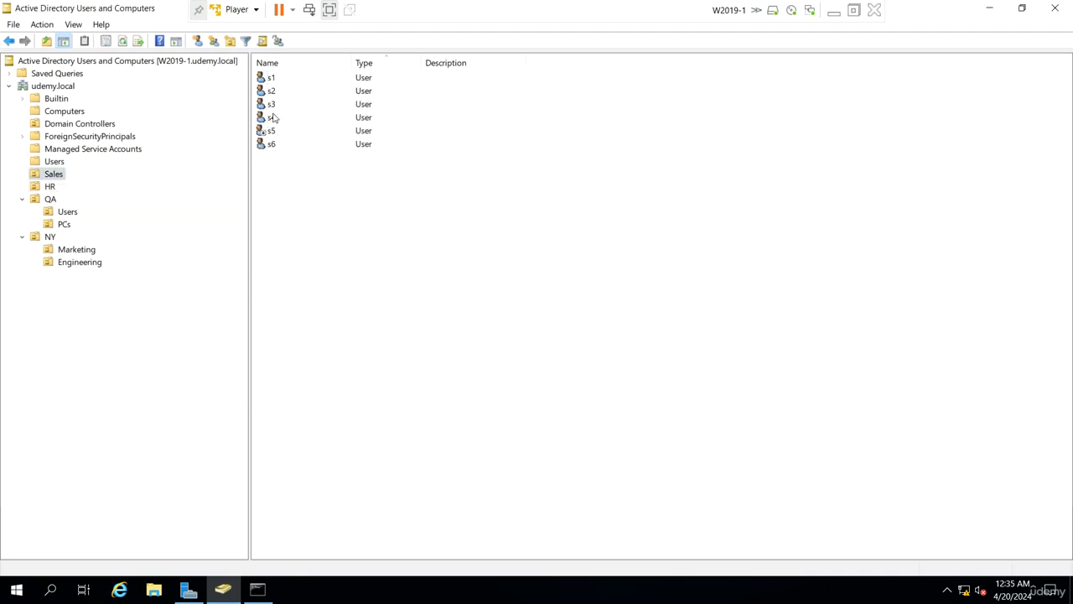
double_click(271, 77)
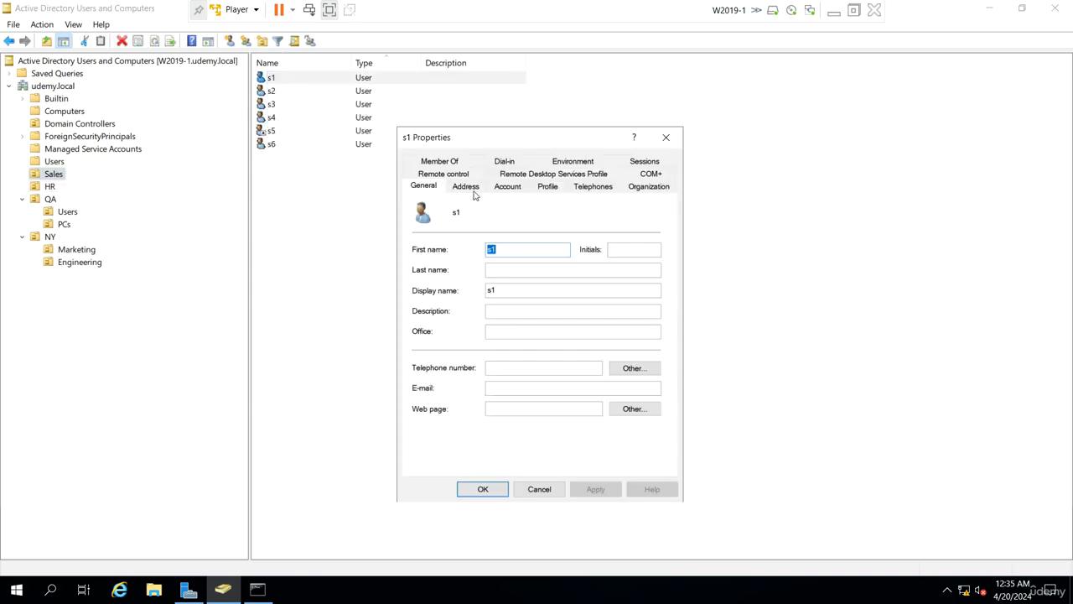
left_click(474, 188)
left_click(488, 300)
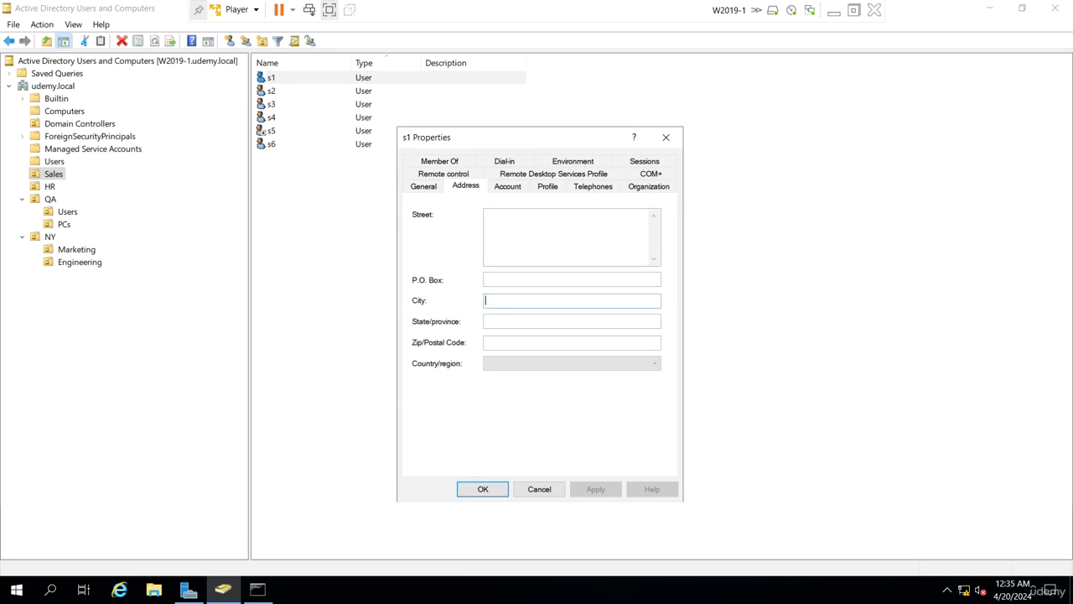
type("N")
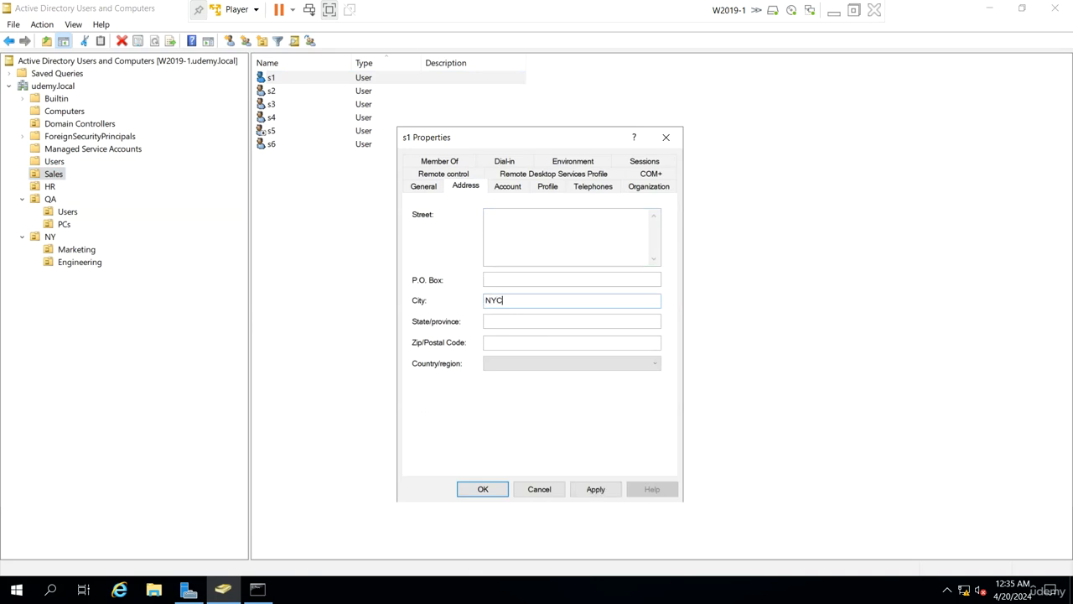
type("YC")
left_click(482, 489)
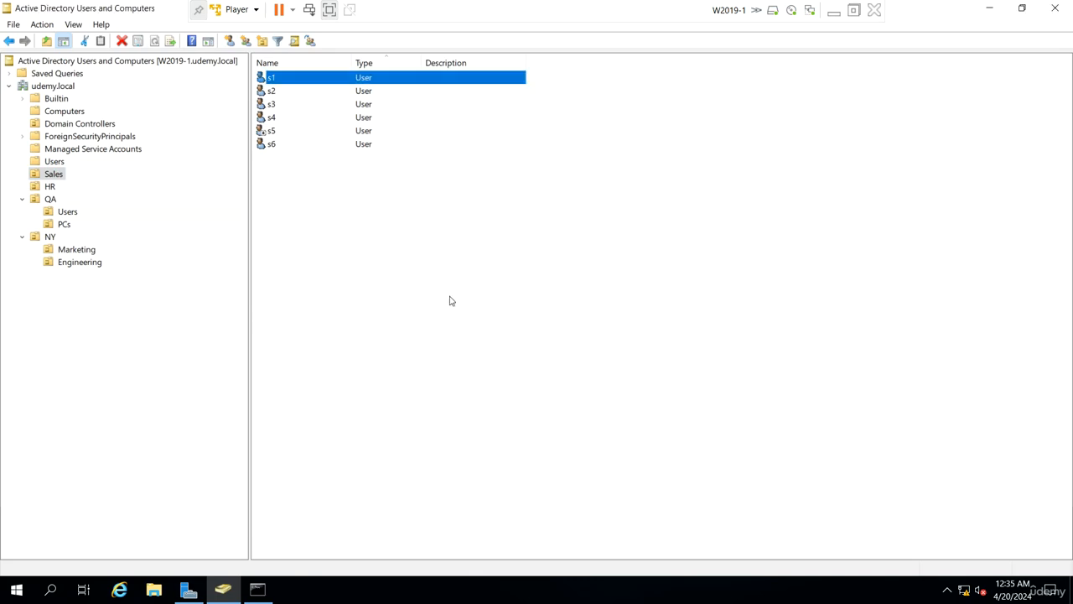
Step: Start a new query under Saved Queries named NYC Users, keeping the udemy domain as its query root
left_click(57, 74)
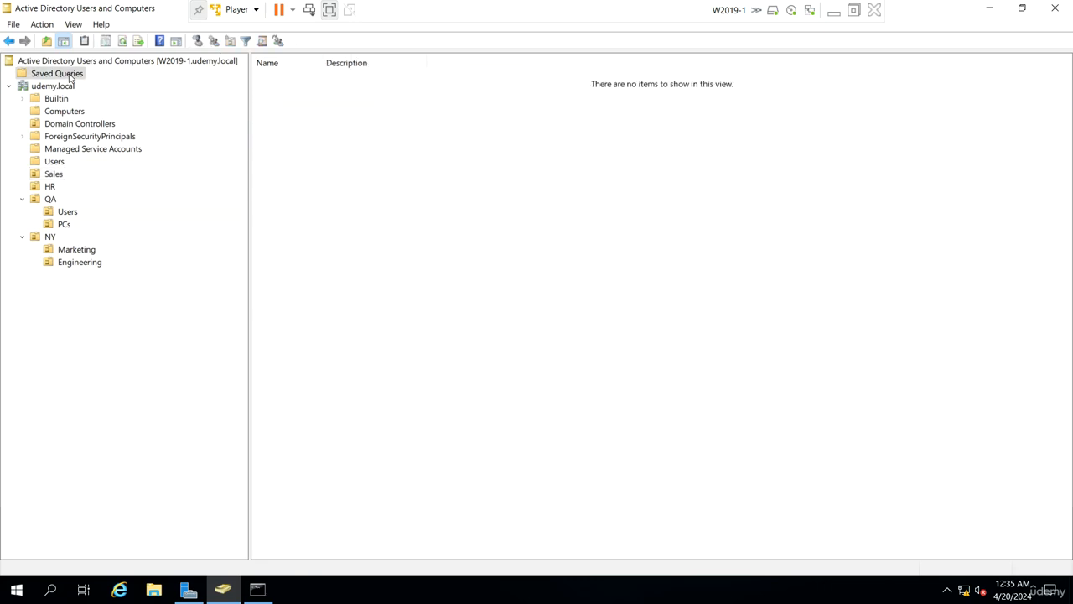
right_click(71, 77)
mouse_move(190, 103)
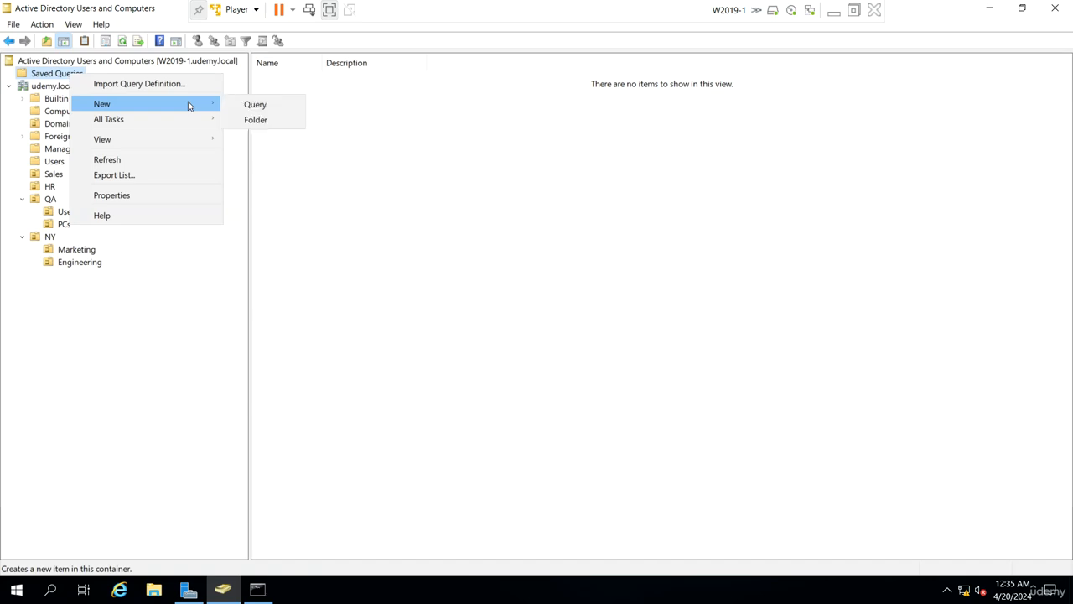
left_click(255, 105)
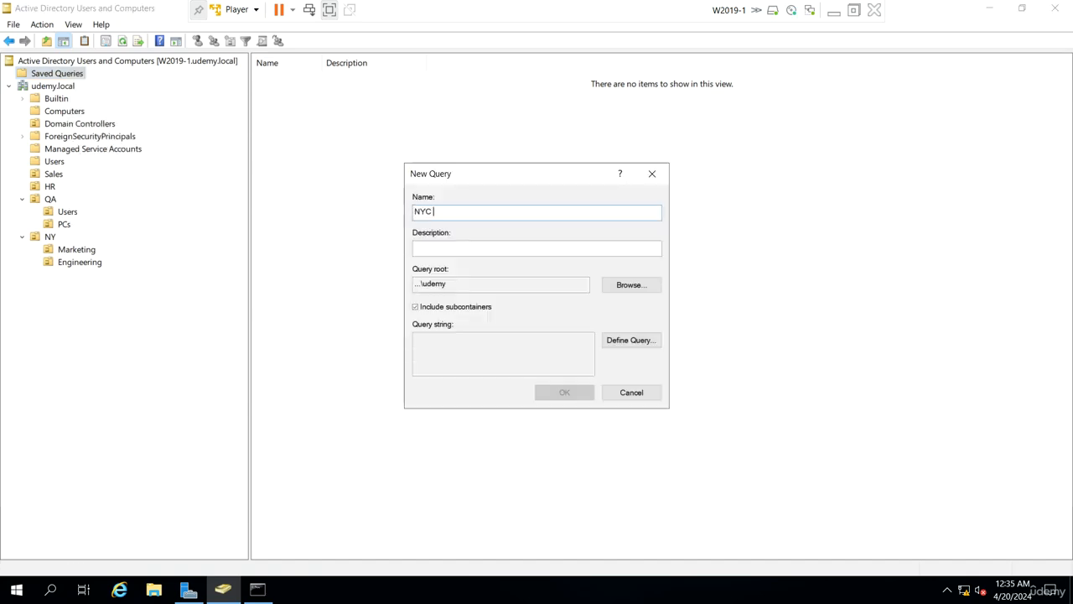
type("NYC Users")
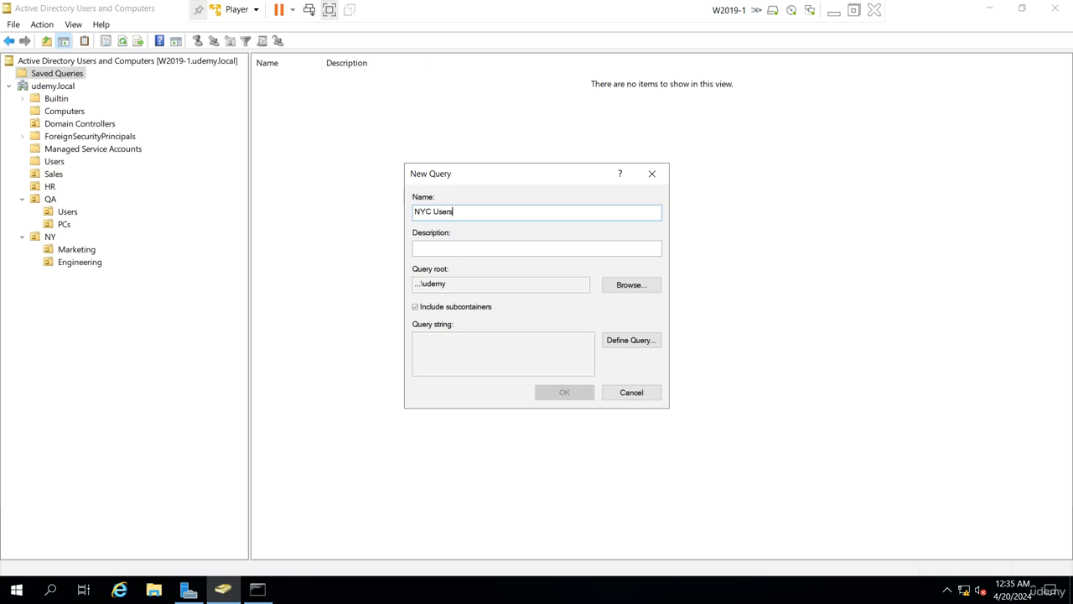
left_click(481, 286)
left_click_drag(455, 284, 414, 284)
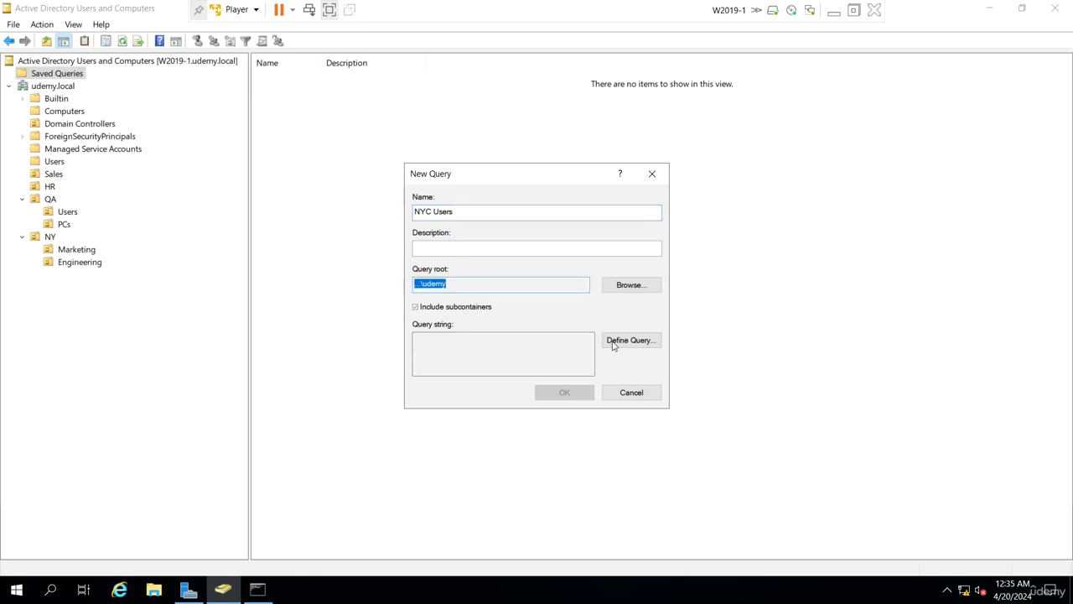
Step: Define the query to find Users, Contacts, and Groups, using the user City field as an advanced criterion
left_click(642, 341)
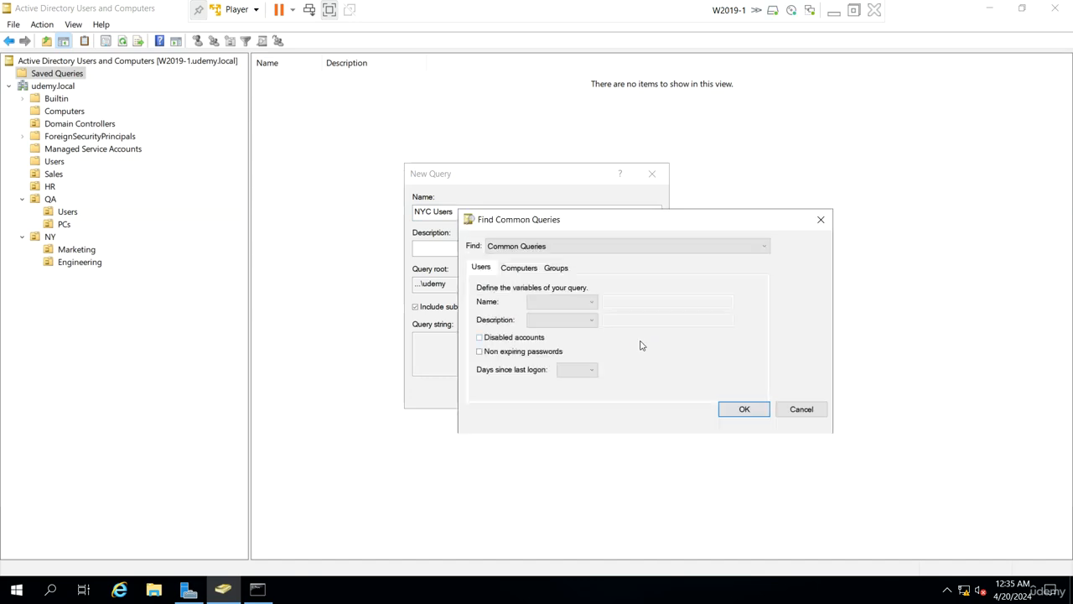
left_click(542, 247)
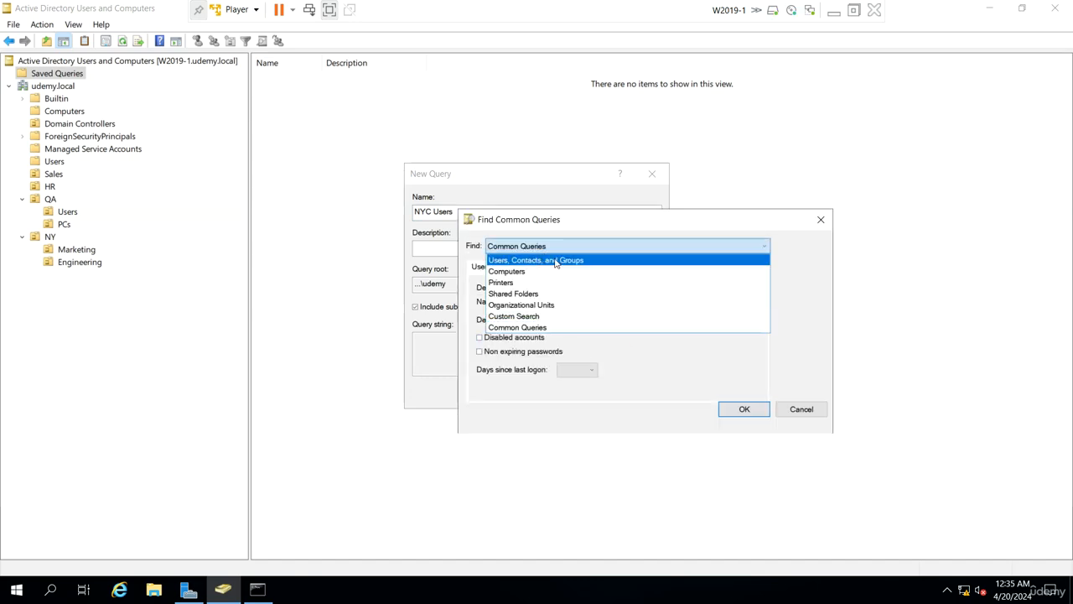
left_click(560, 261)
left_click(598, 272)
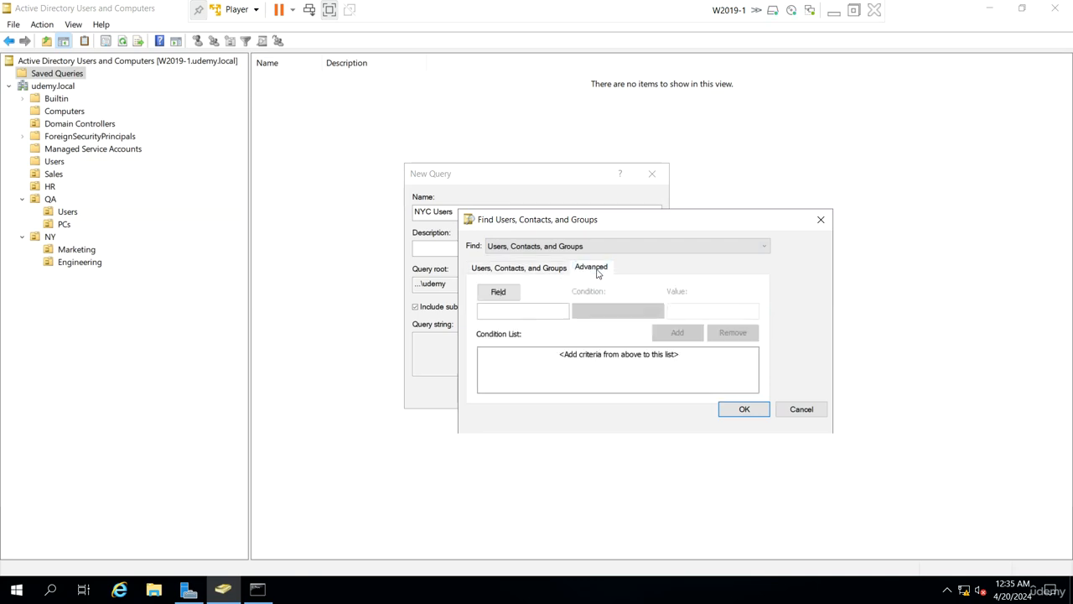
left_click(508, 292)
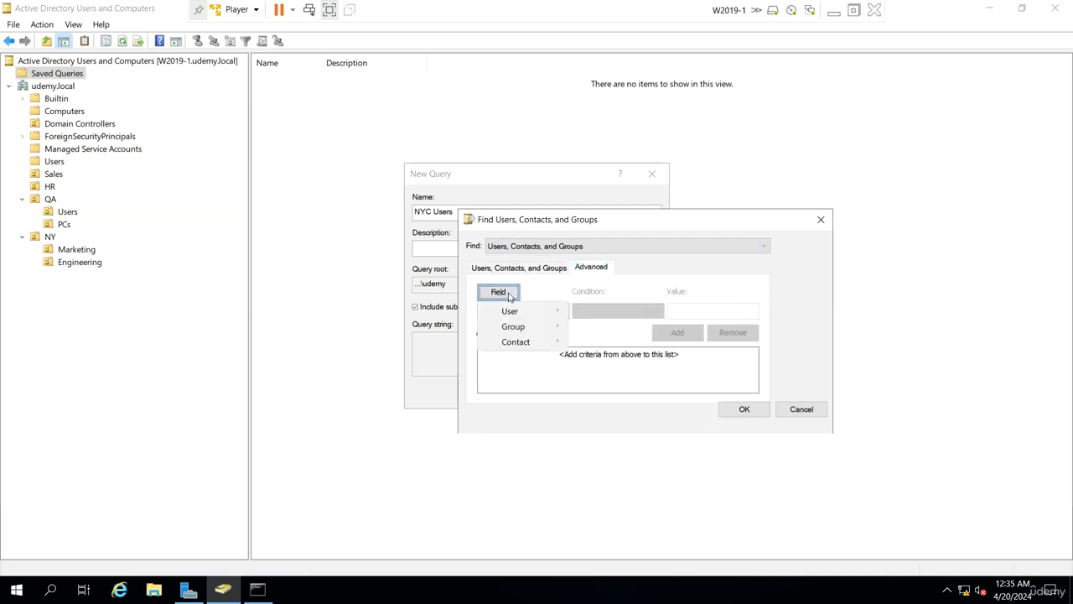
mouse_move(511, 310)
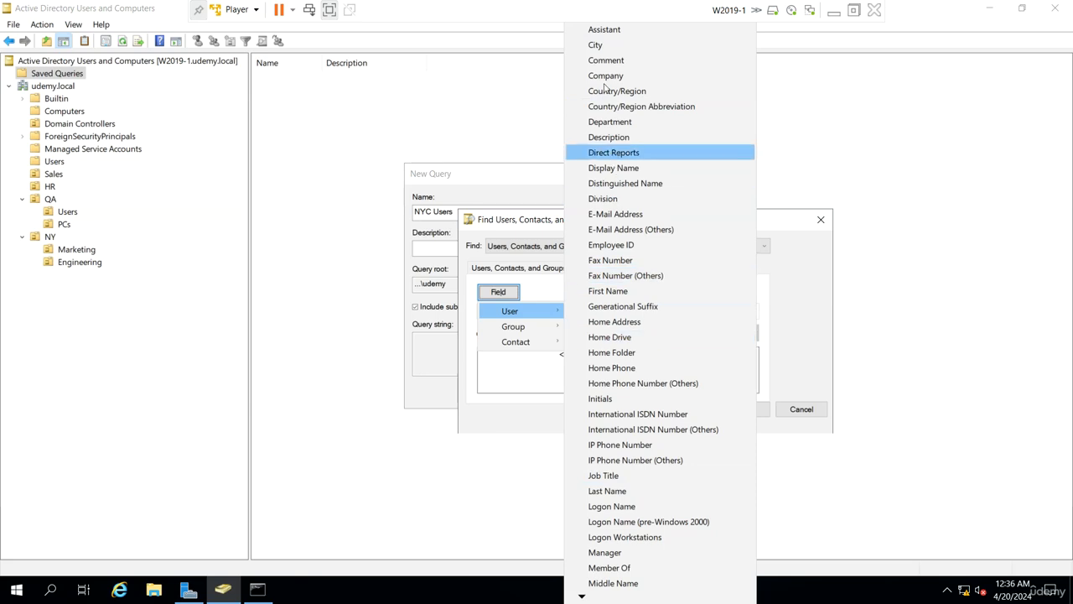
left_click(598, 44)
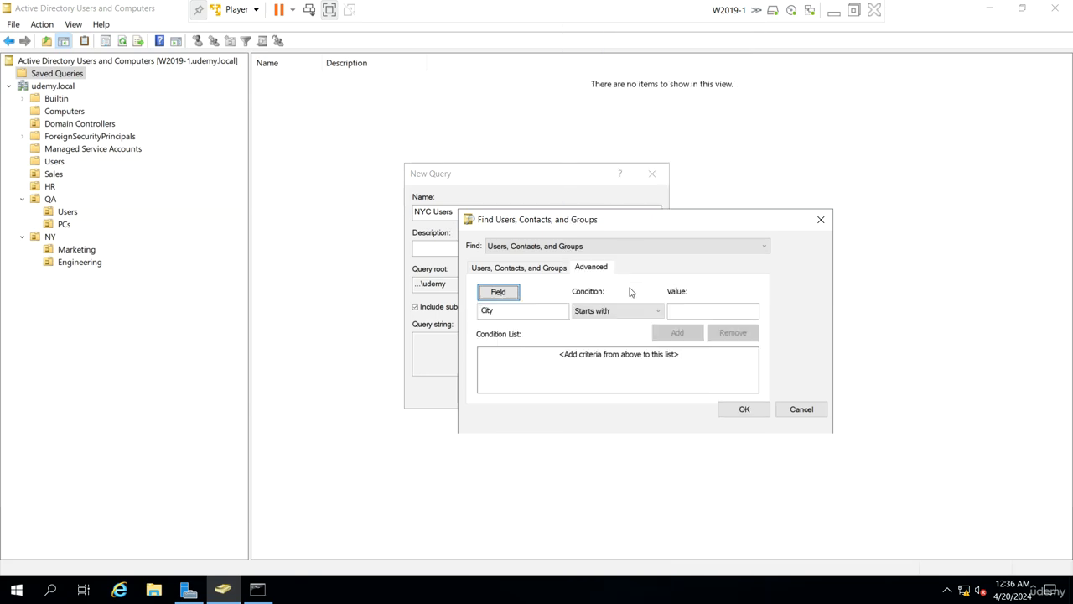
Step: Add the City condition Is (exactly) NYC to the criteria and save the NYC Users query
left_click(633, 312)
left_click(623, 344)
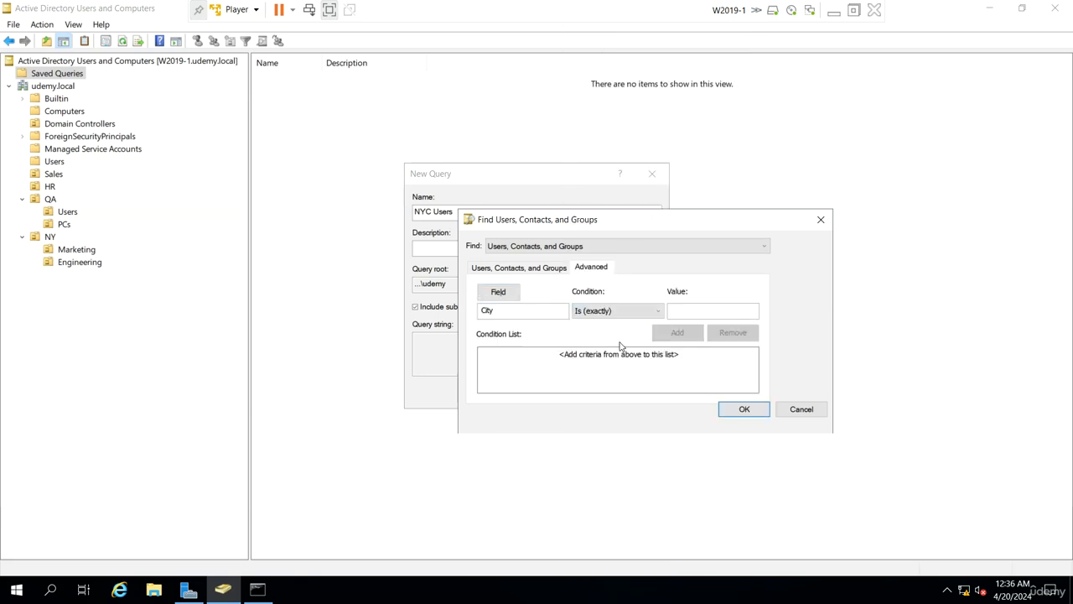
left_click(634, 311)
left_click(644, 311)
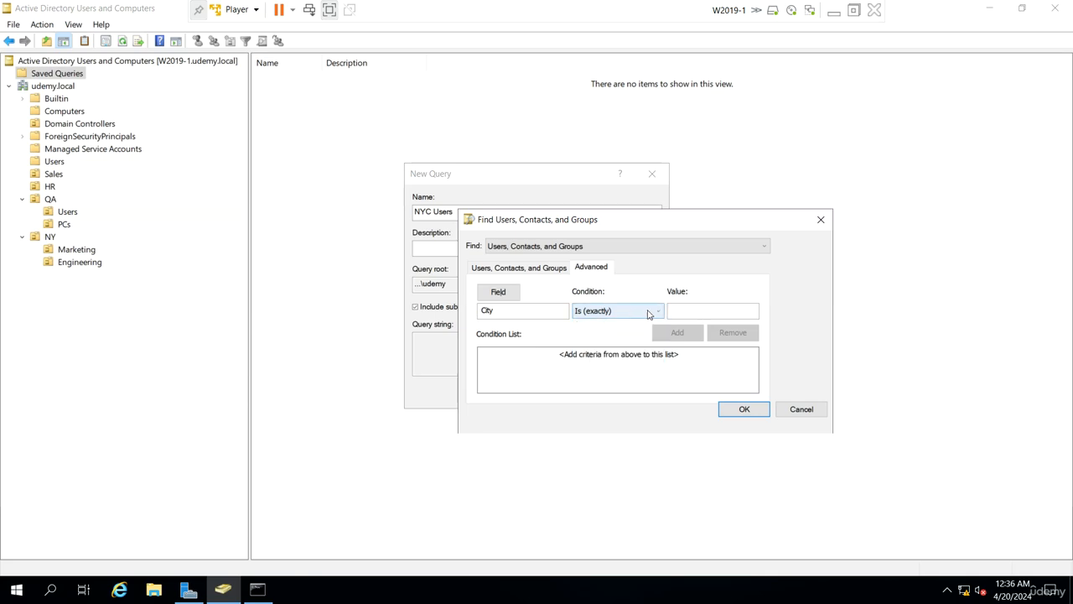
left_click(672, 311)
type("NYC")
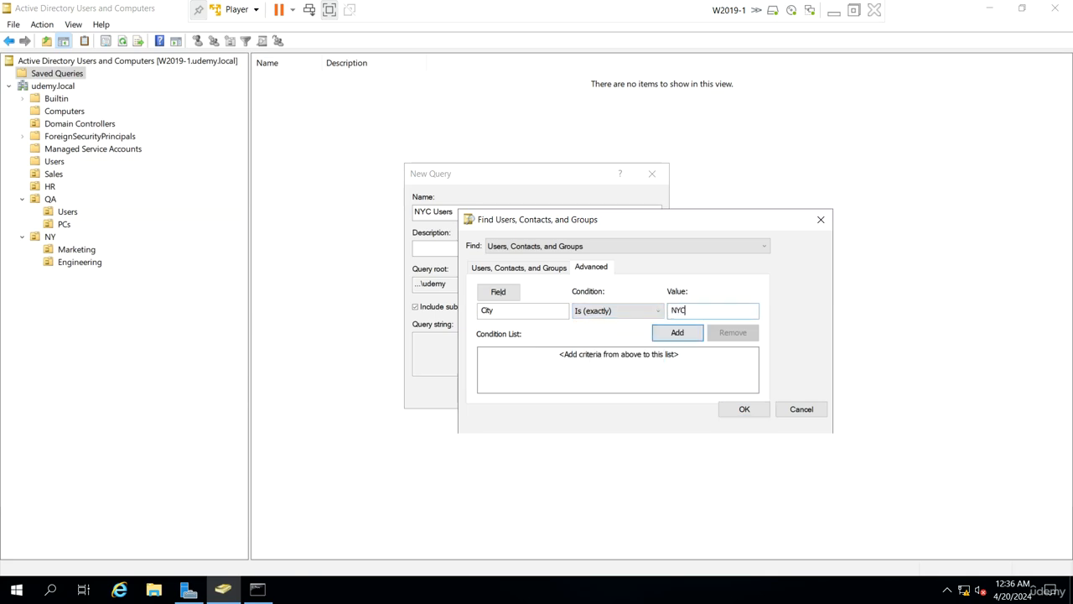
left_click(695, 339)
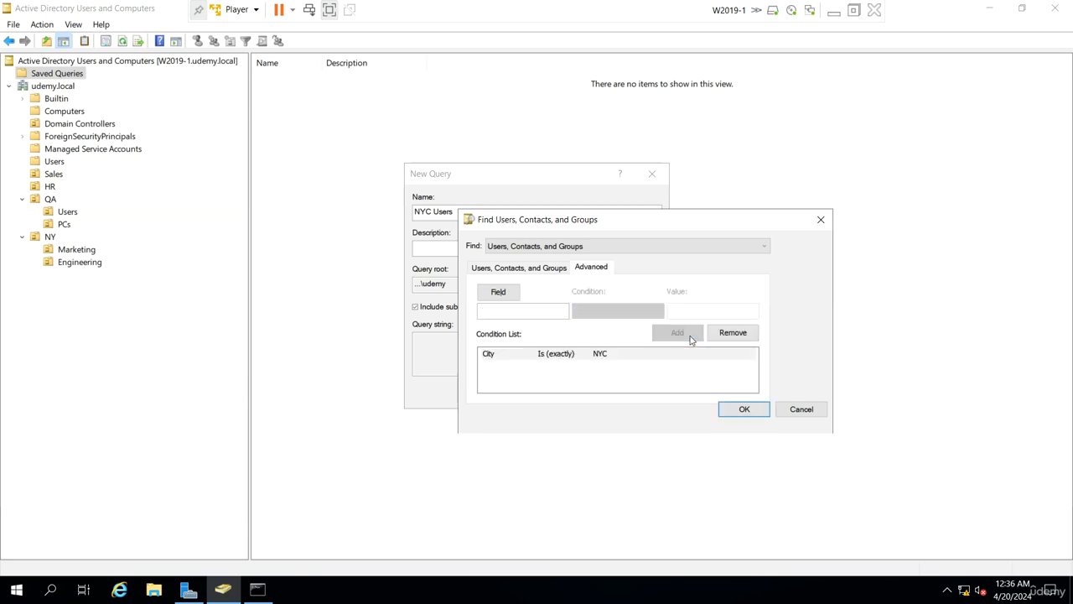
left_click(747, 414)
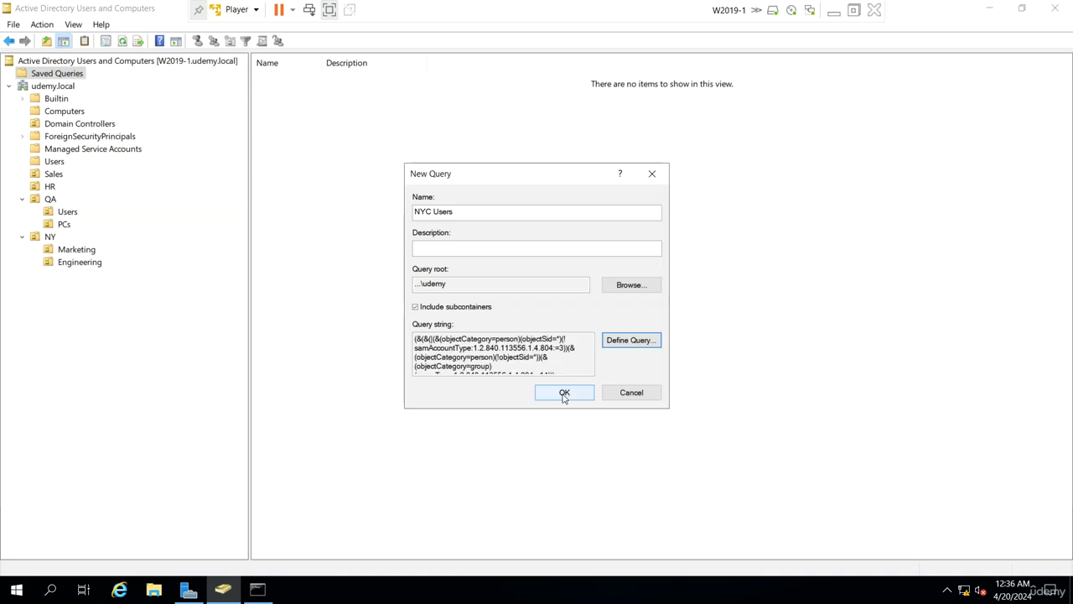
left_click(564, 394)
left_click_drag(404, 173, 297, 76)
left_click(126, 198)
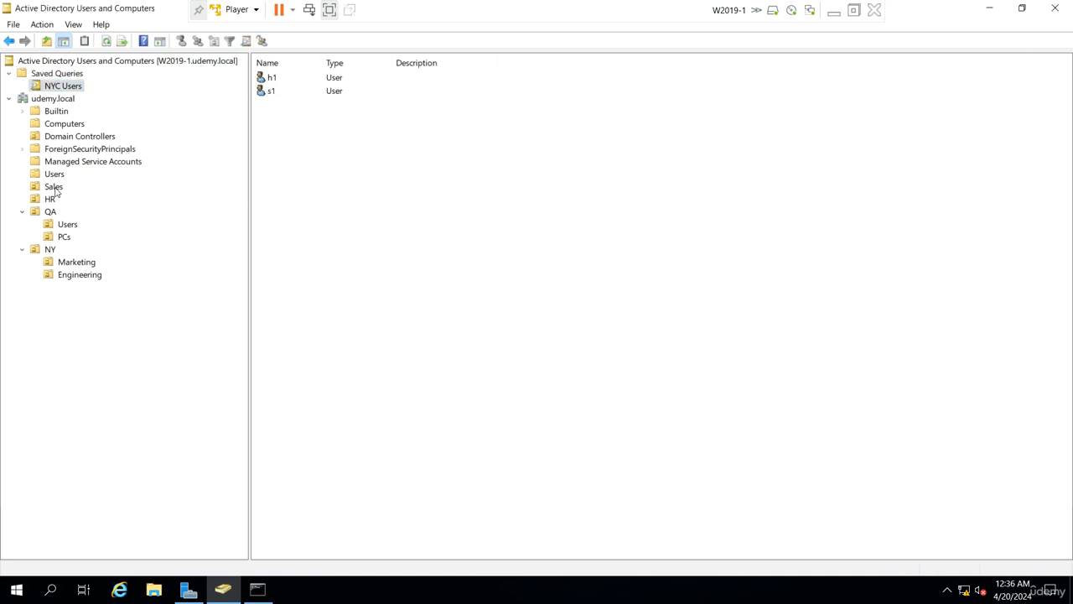
Step: Set the city of user s2 in the Sales organizational unit to NYC and save the change
left_click(54, 187)
double_click(277, 93)
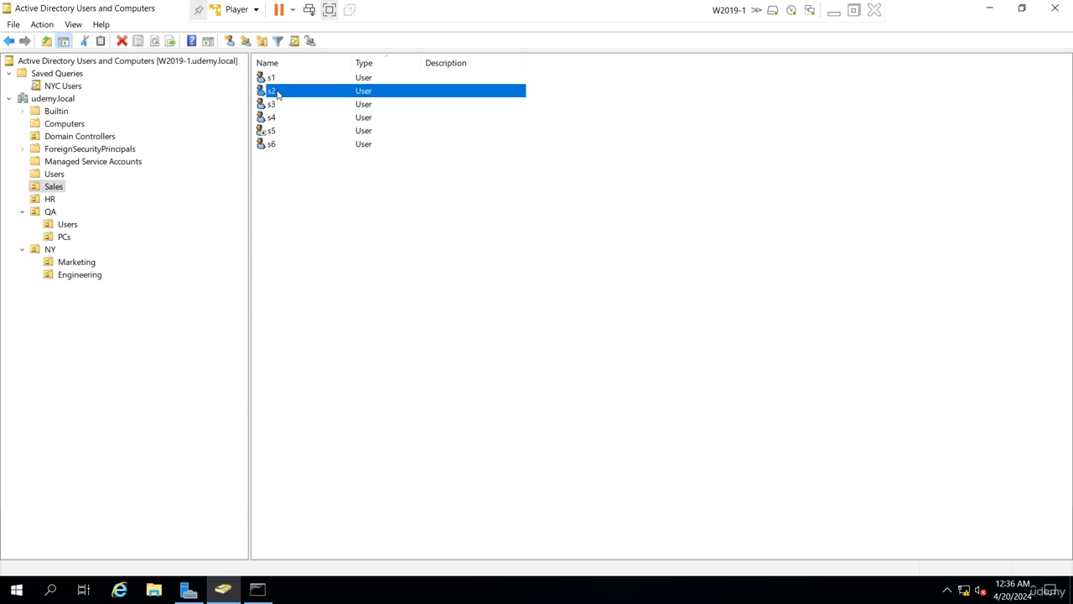
left_click(466, 185)
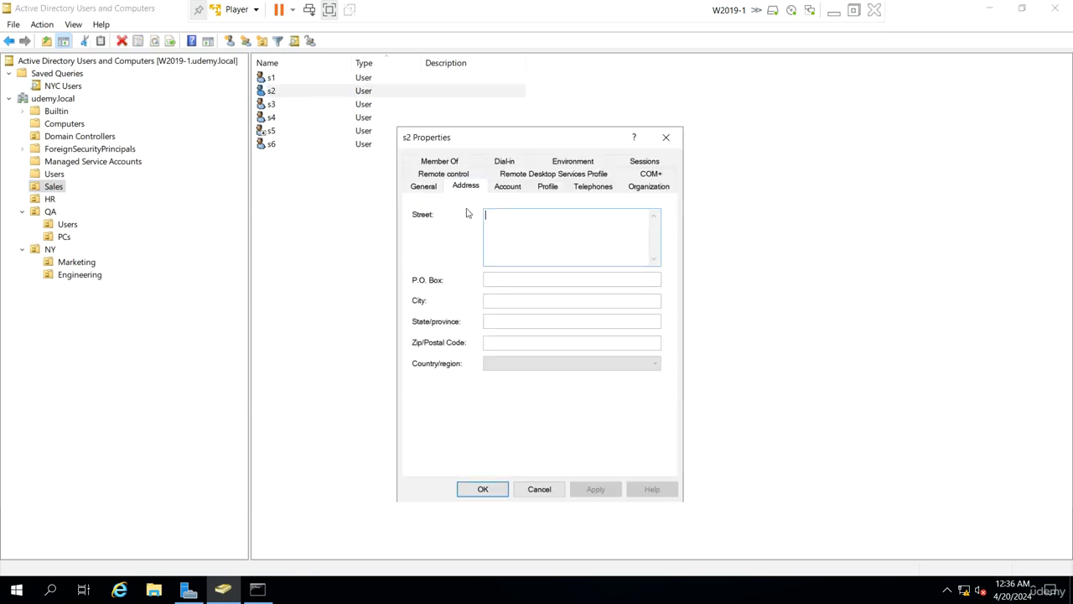
left_click(545, 301)
type("NYC")
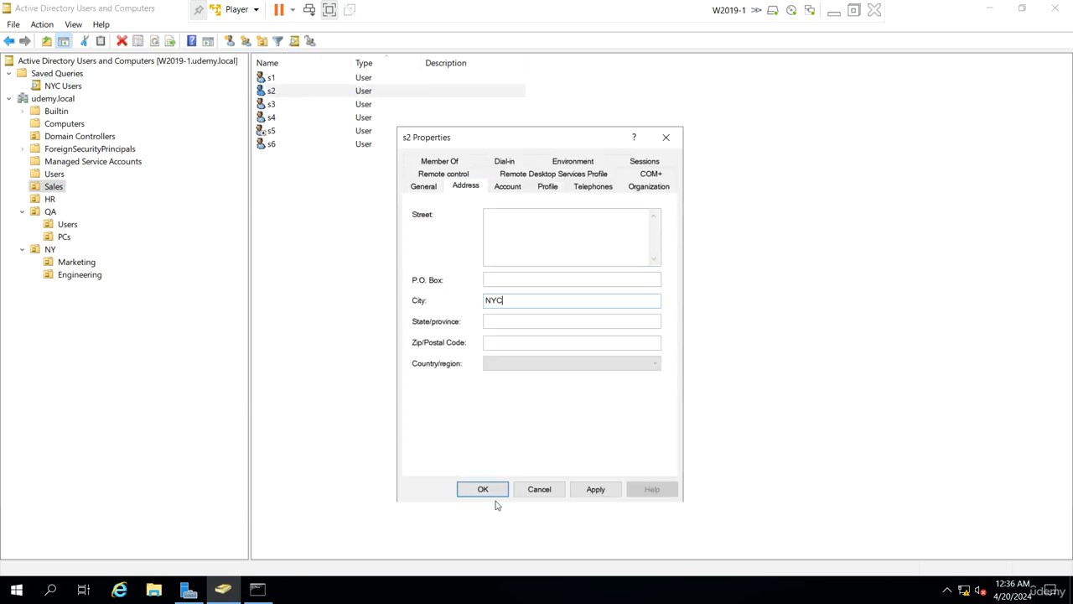
left_click(494, 495)
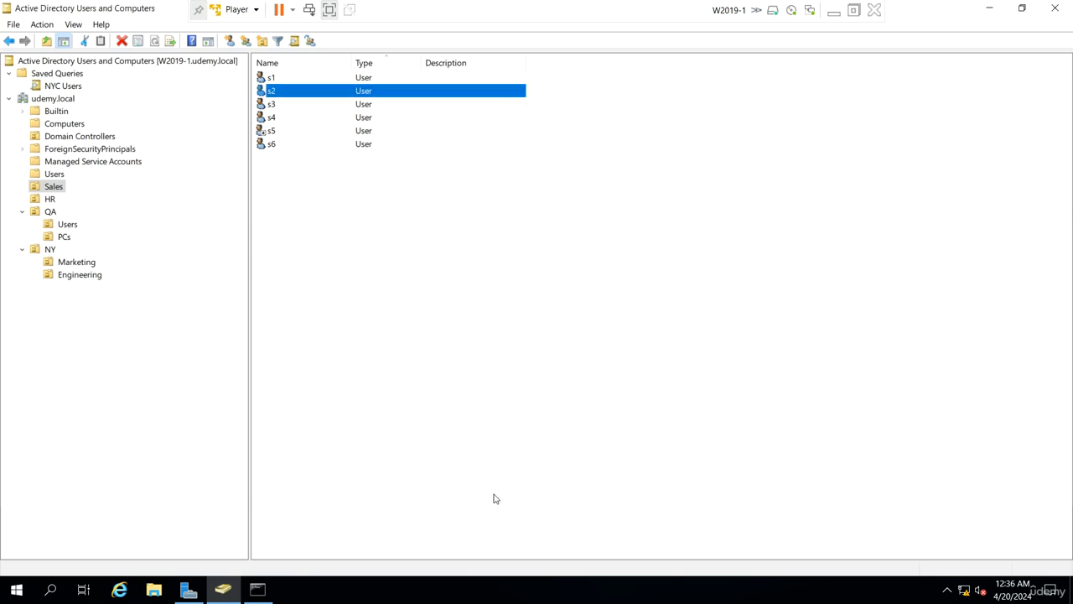
Step: Reopen the NYC Users saved query and refresh its list of matching users
left_click(74, 86)
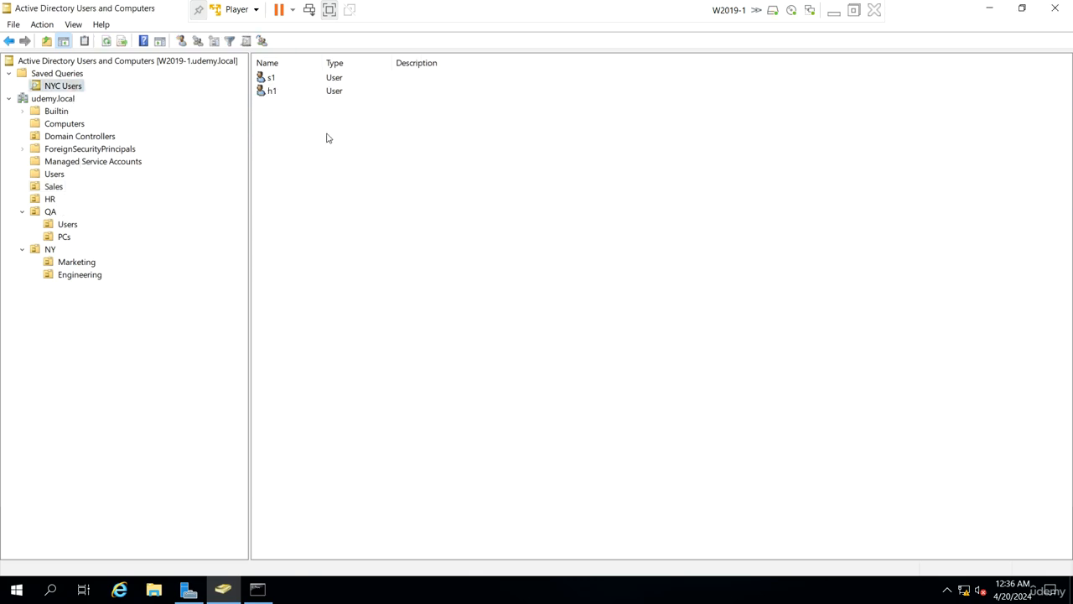
right_click(339, 139)
left_click(357, 199)
Step: Create a saved query named Disabled Accts that uses Common Queries to find users with disabled accounts, and check the accounts it lists
right_click(68, 77)
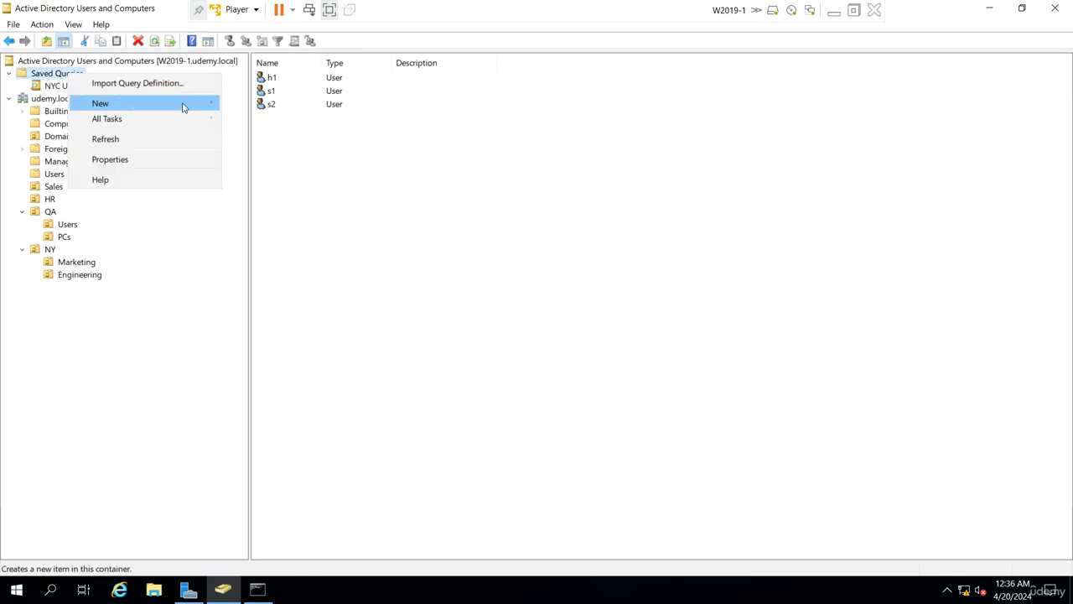
mouse_move(183, 108)
left_click(257, 104)
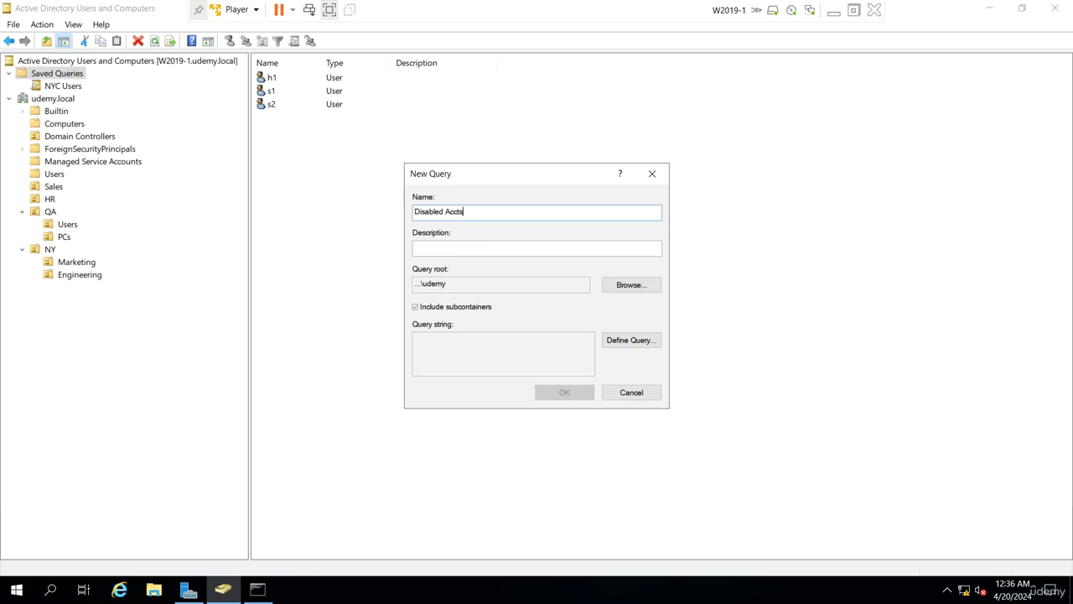
left_click(634, 341)
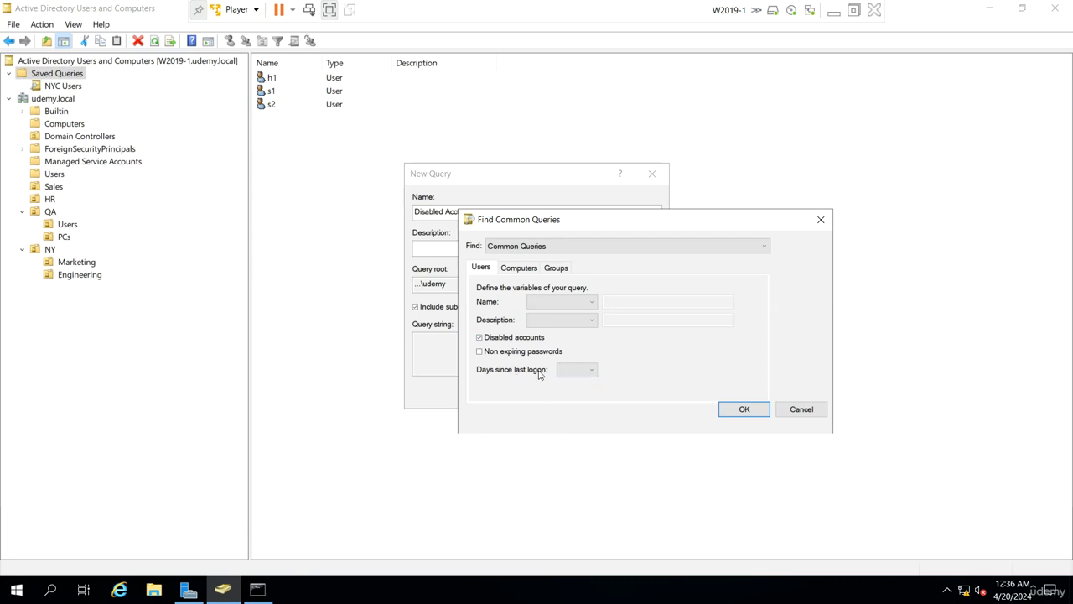
left_click(739, 411)
left_click(546, 392)
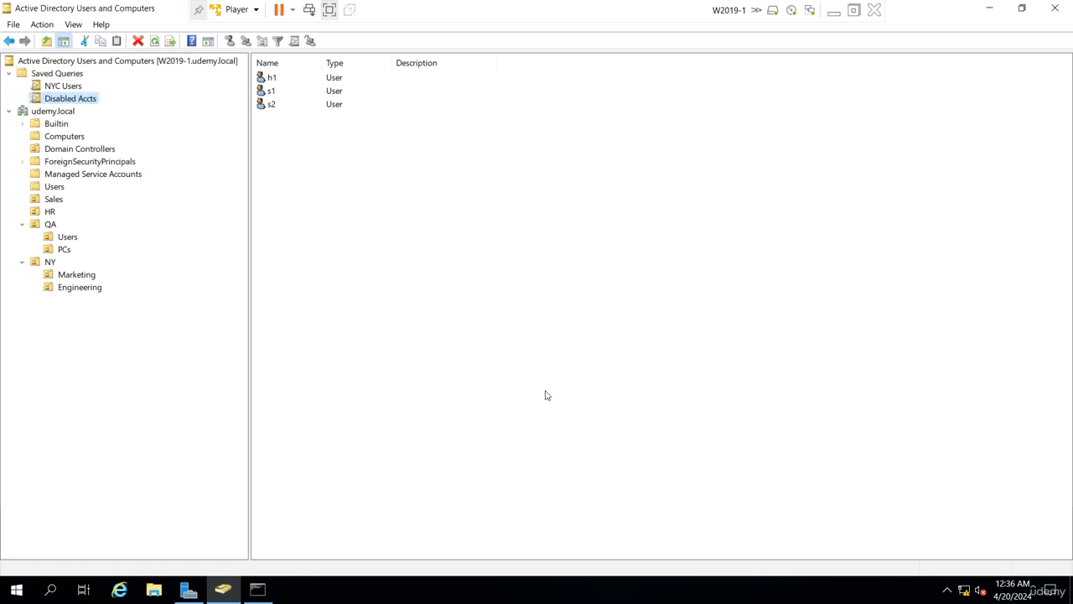
left_click_drag(455, 122, 302, 79)
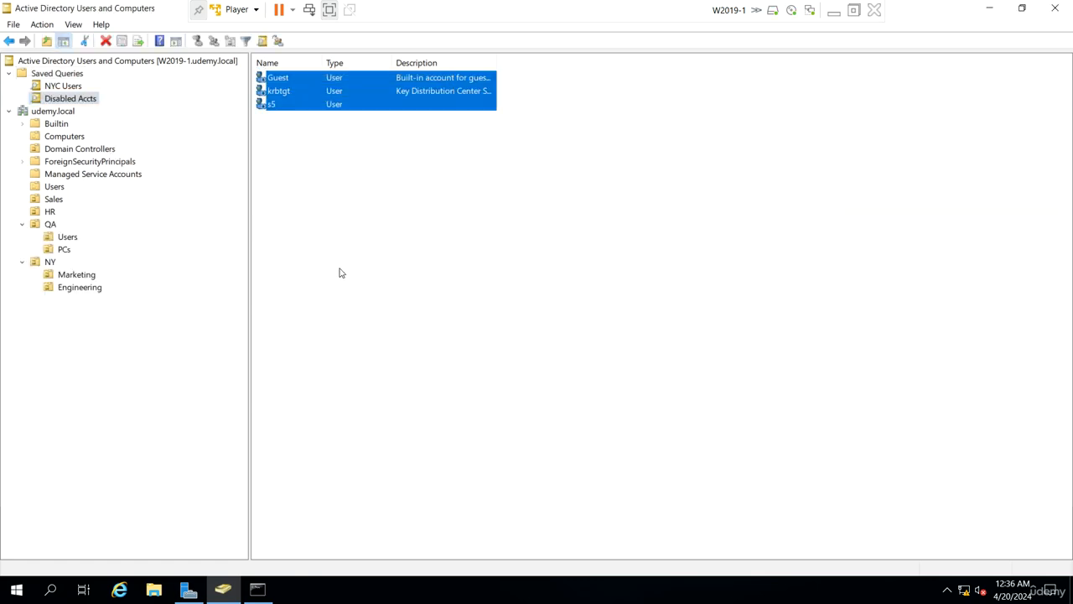
left_click(340, 272)
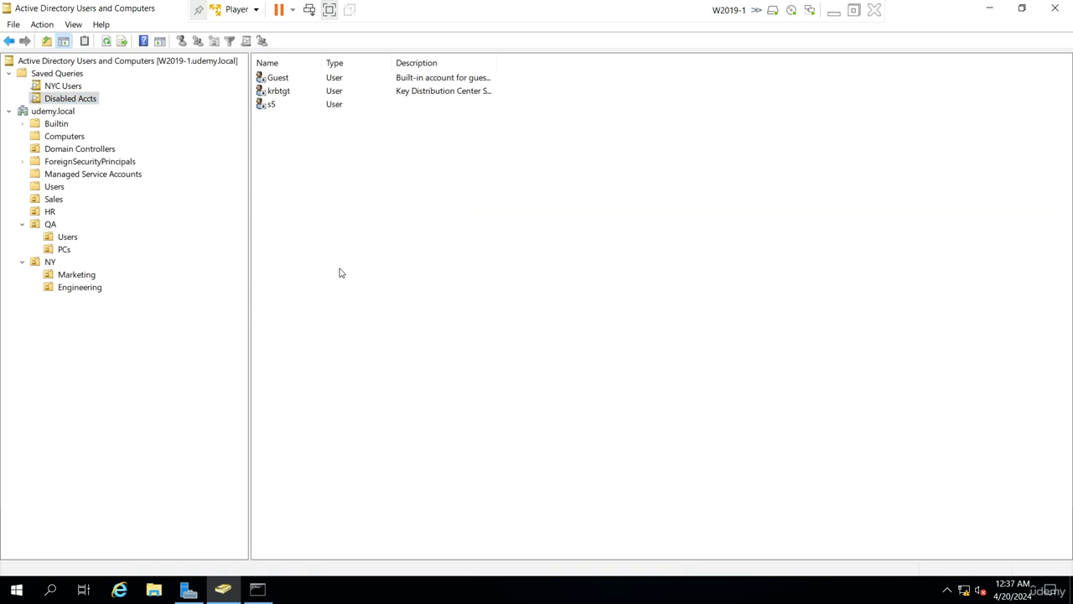
Step: Examine the profile path, logon script and home folder settings of user s1 in Sales, and close the properties without changes
left_click(54, 200)
left_click(302, 80)
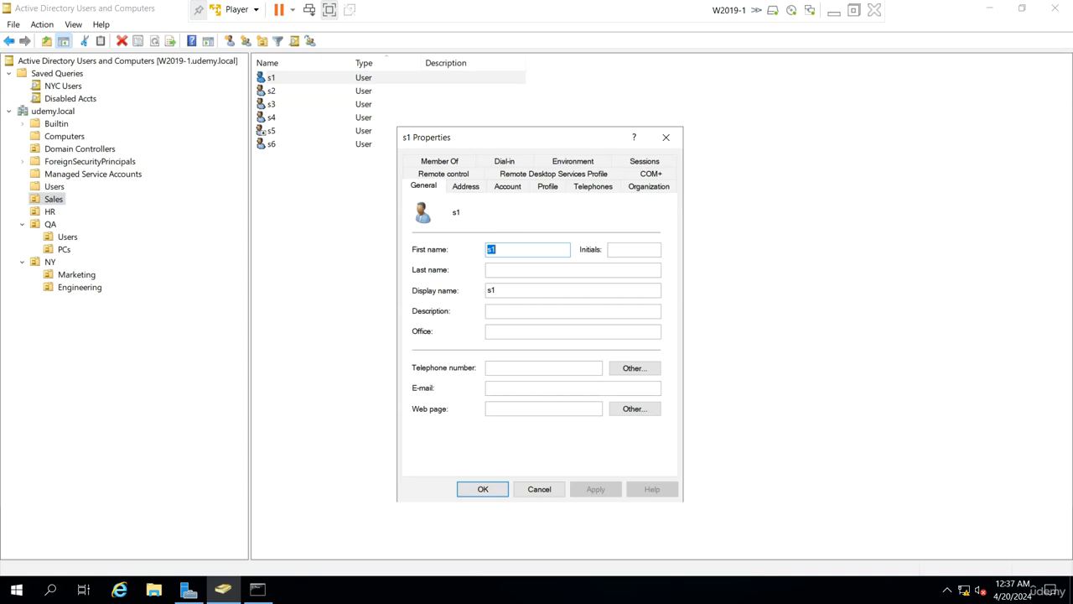
left_click(548, 186)
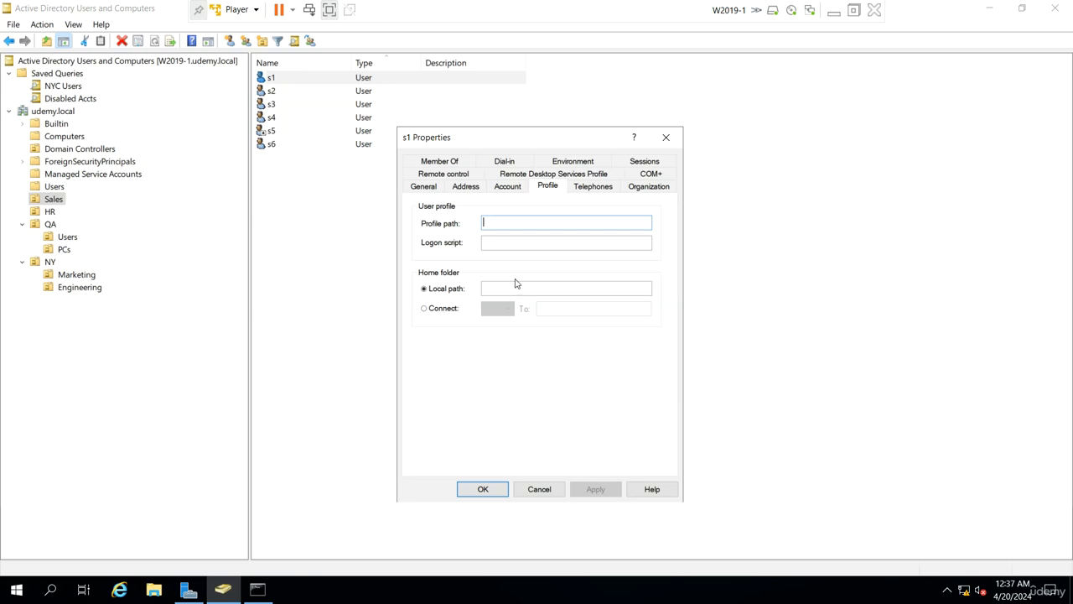
key("Escape")
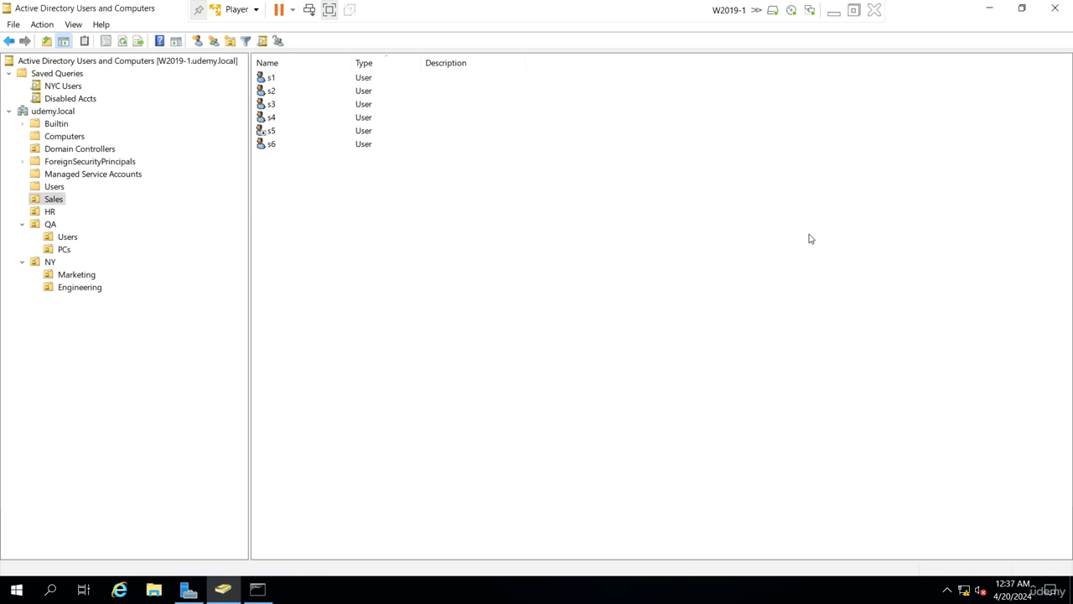
Step: Take the W2019-1 virtual machine out of full-screen mode to show the host desktop
left_click(855, 9)
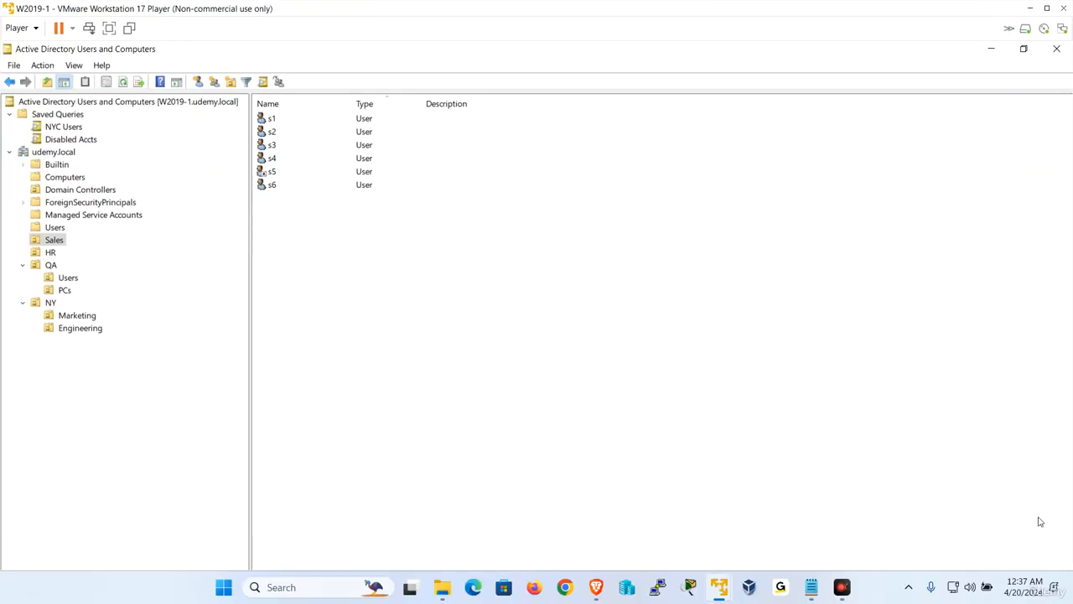